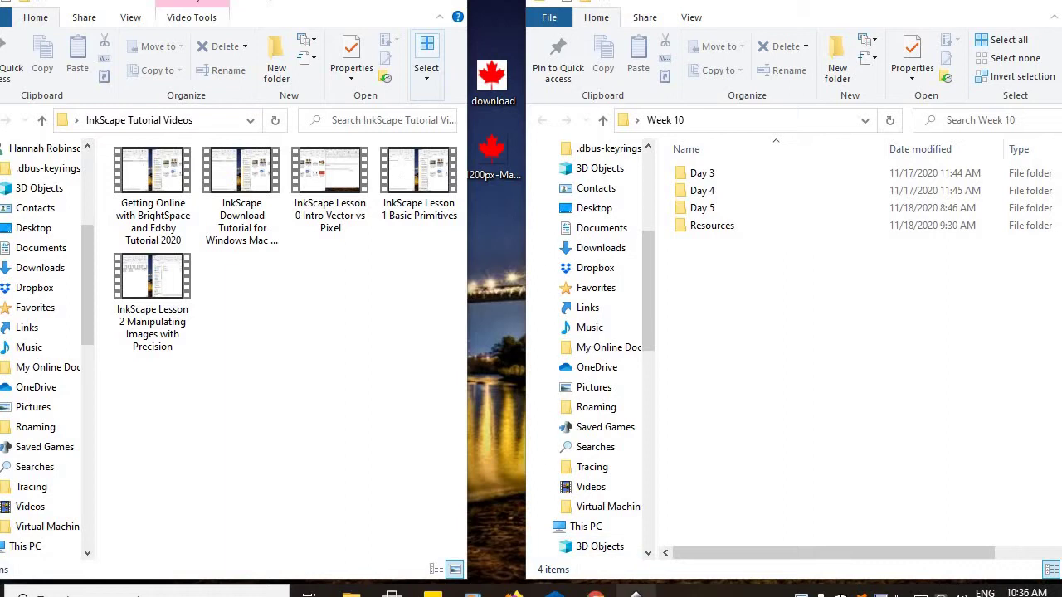
# Browse the bezier curve template image results, then close the image search window
pyautogui.moveTo(594, 592)
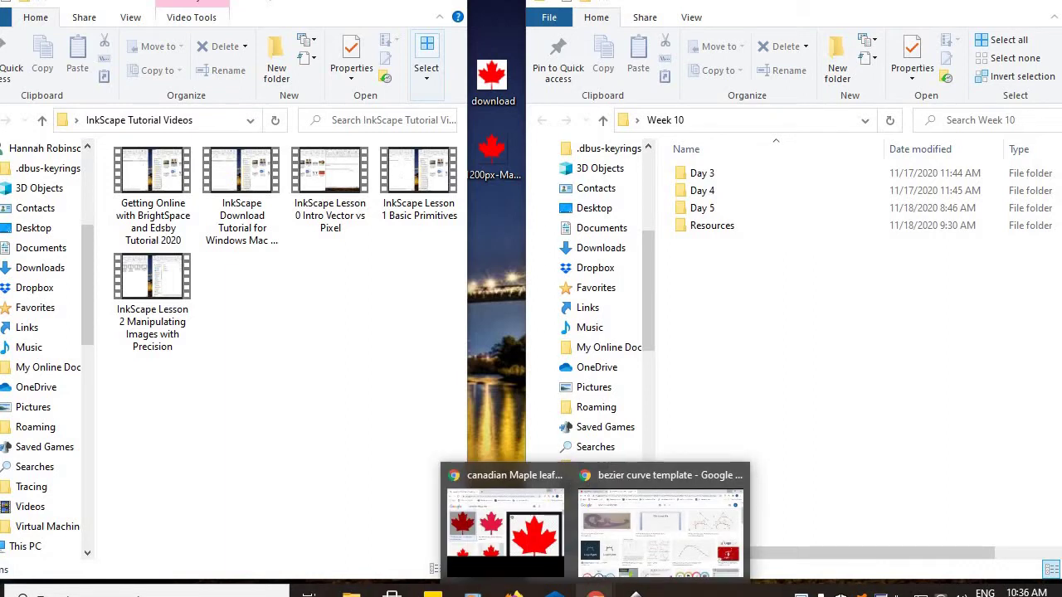
pyautogui.click(649, 546)
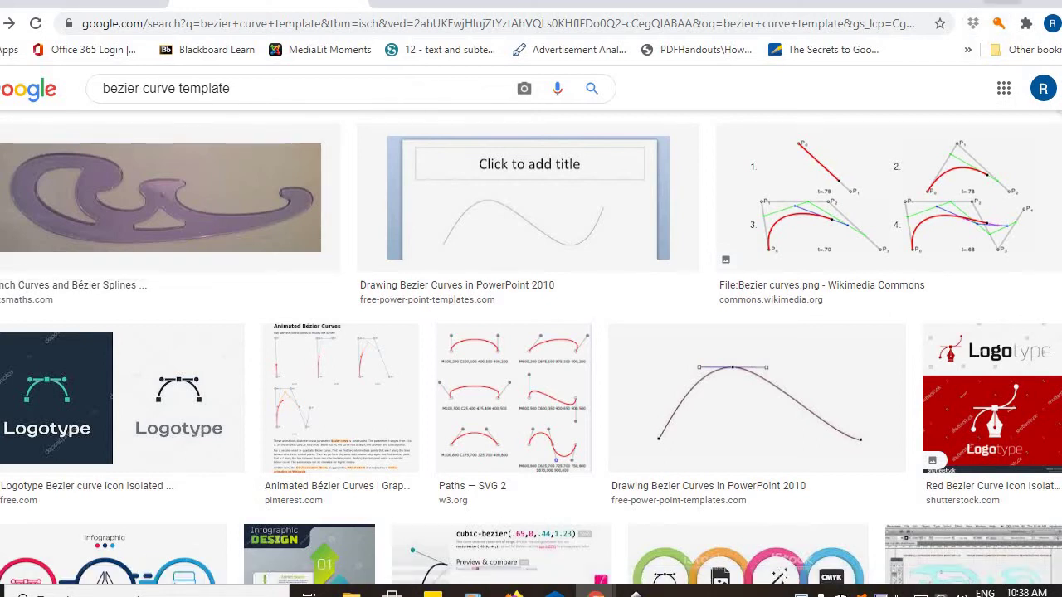
pyautogui.click(1019, 8)
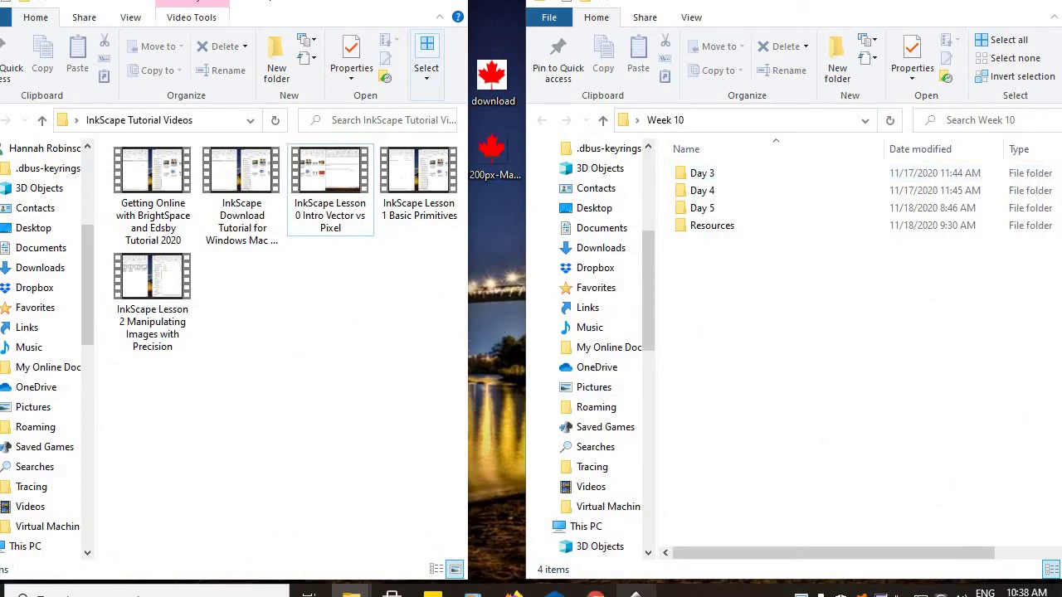
# Bring the flag drawing forward, select it, and ungroup it into separate parts
pyautogui.click(635, 594)
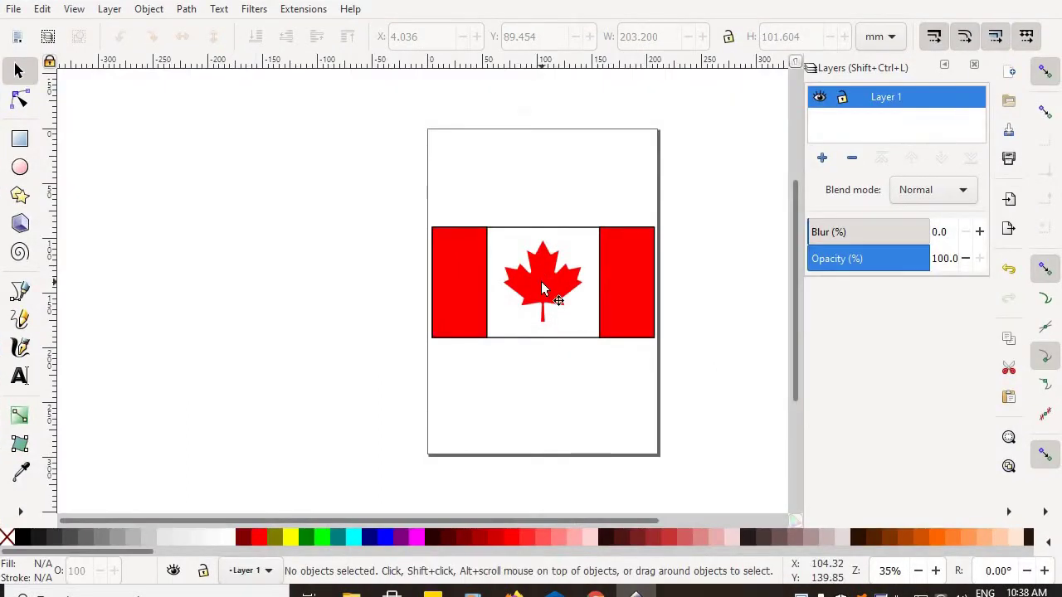
pyautogui.click(548, 297)
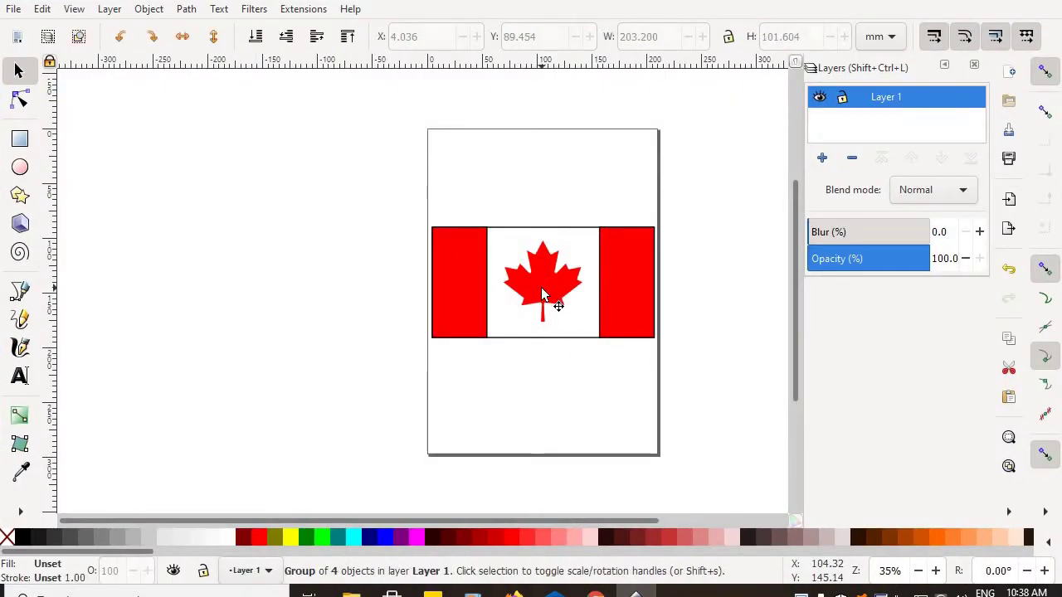
pyautogui.click(503, 380)
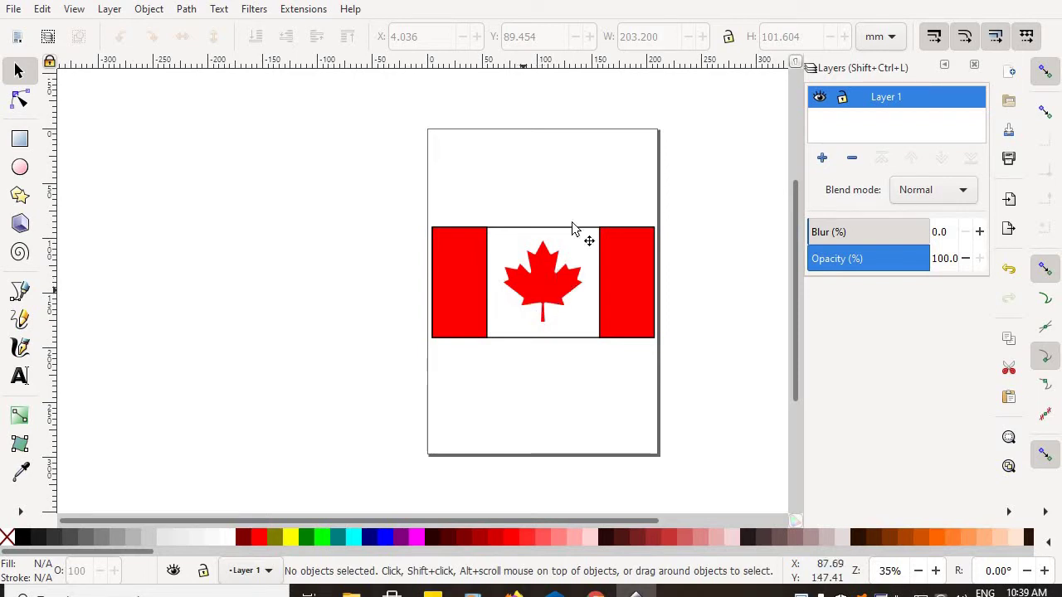
pyautogui.click(550, 295)
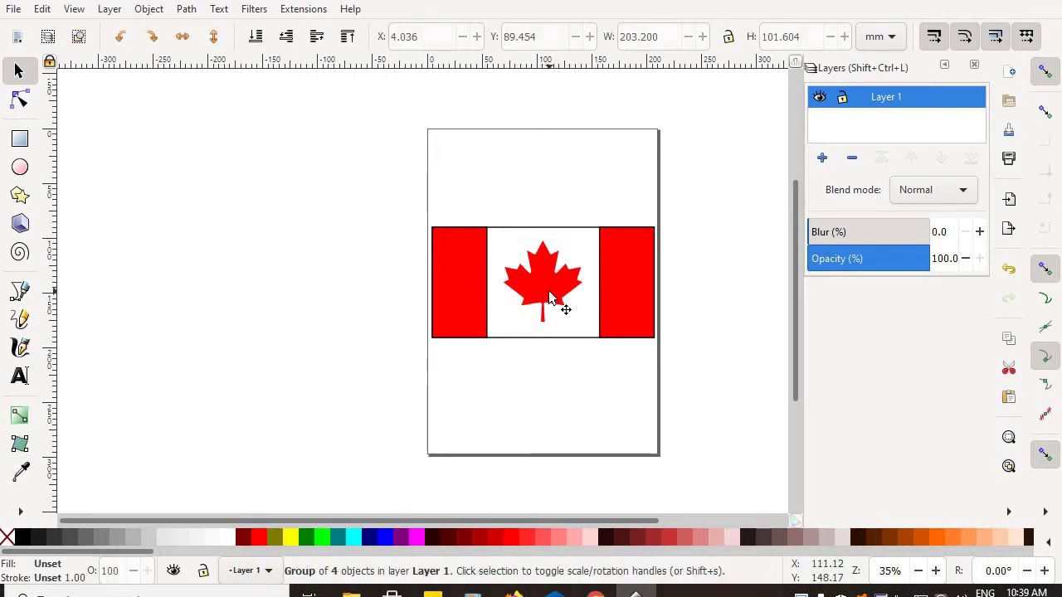
pyautogui.rightClick(551, 296)
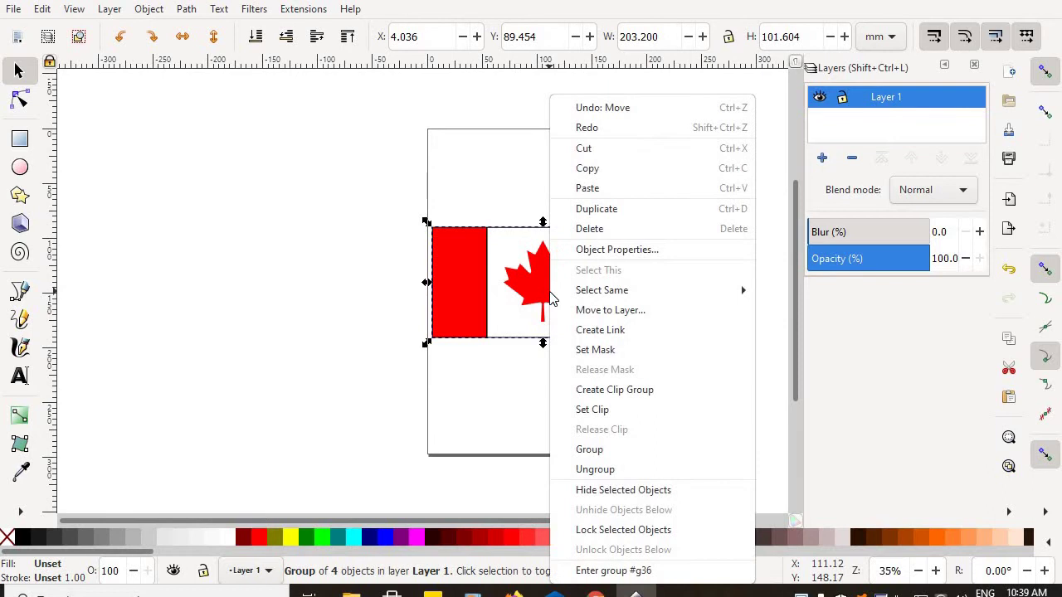
pyautogui.click(618, 481)
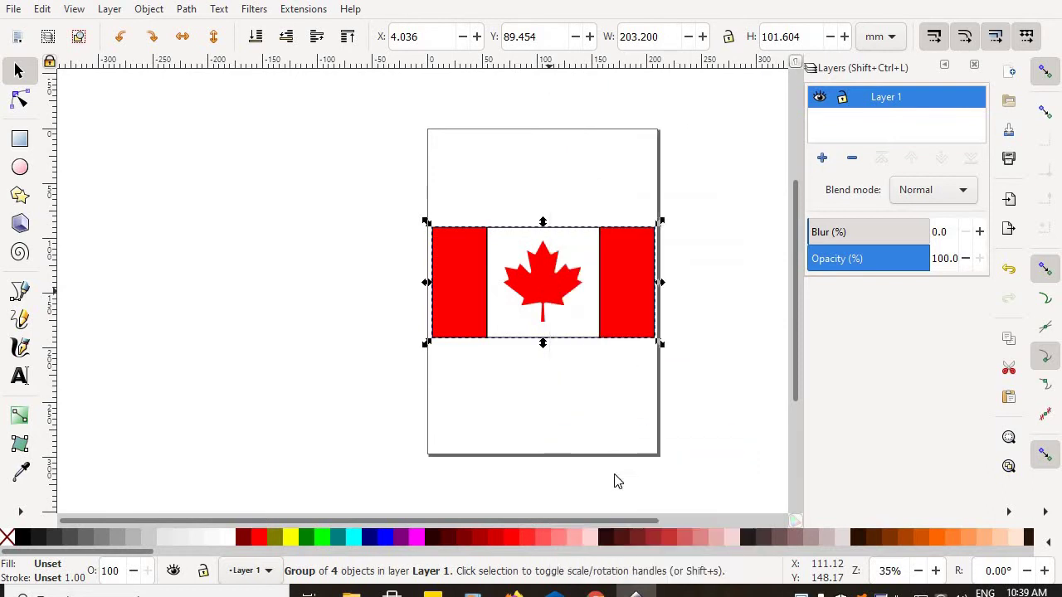
# Move the maple leaf image off the flag to the left of the page
pyautogui.click(556, 390)
pyautogui.click(546, 305)
pyautogui.moveTo(545, 306); pyautogui.dragTo(214, 301)
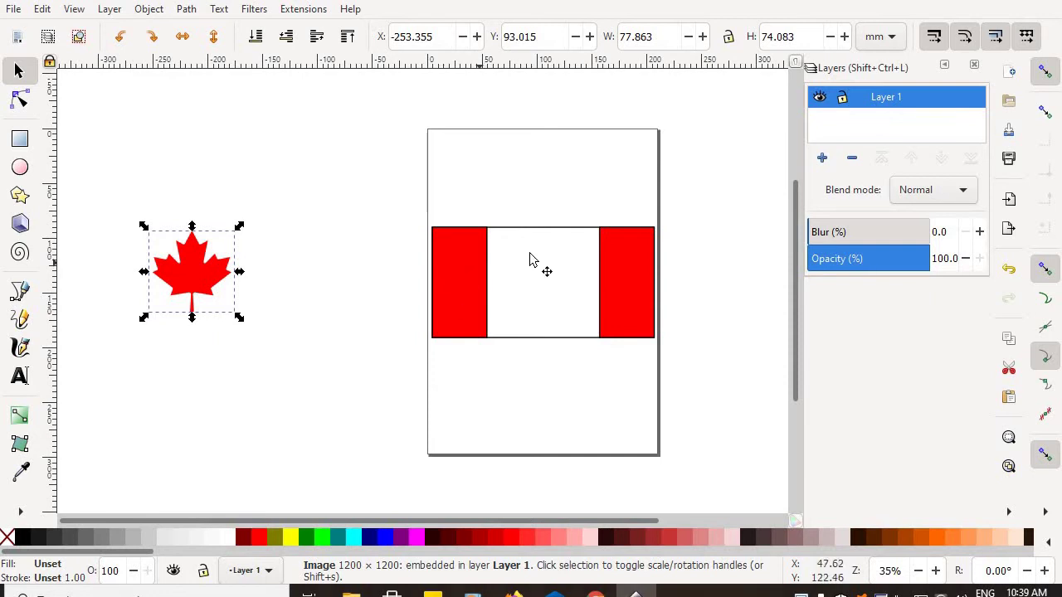
pyautogui.click(449, 279)
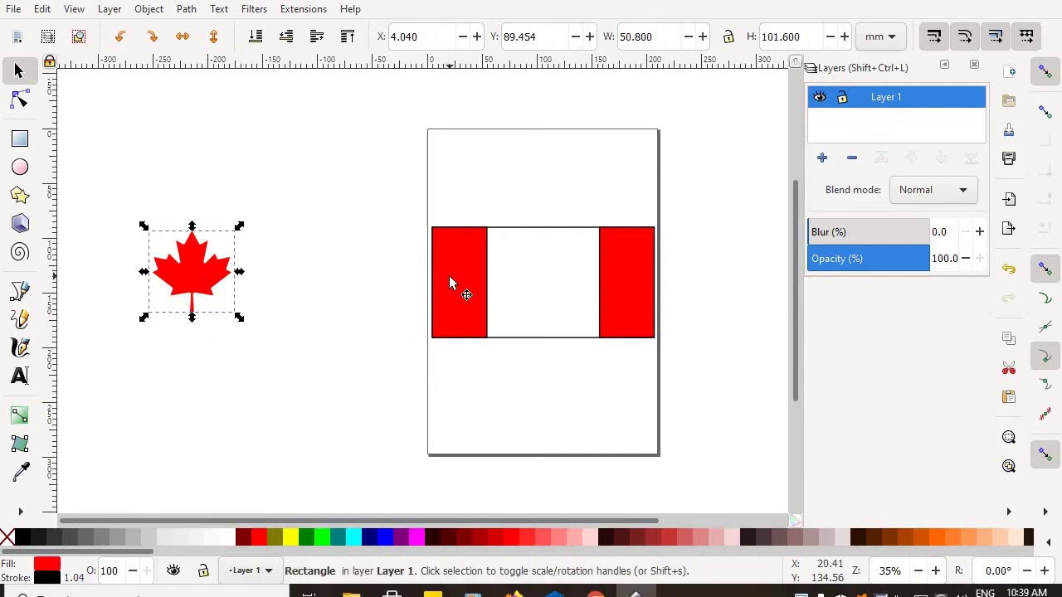
pyautogui.click(20, 99)
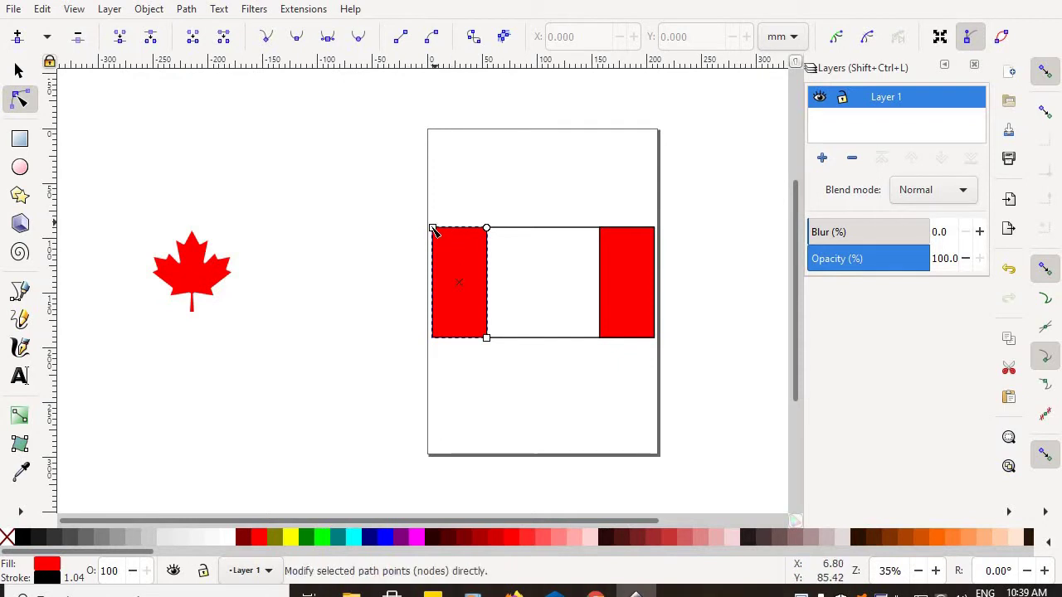
pyautogui.moveTo(434, 231); pyautogui.dragTo(489, 266)
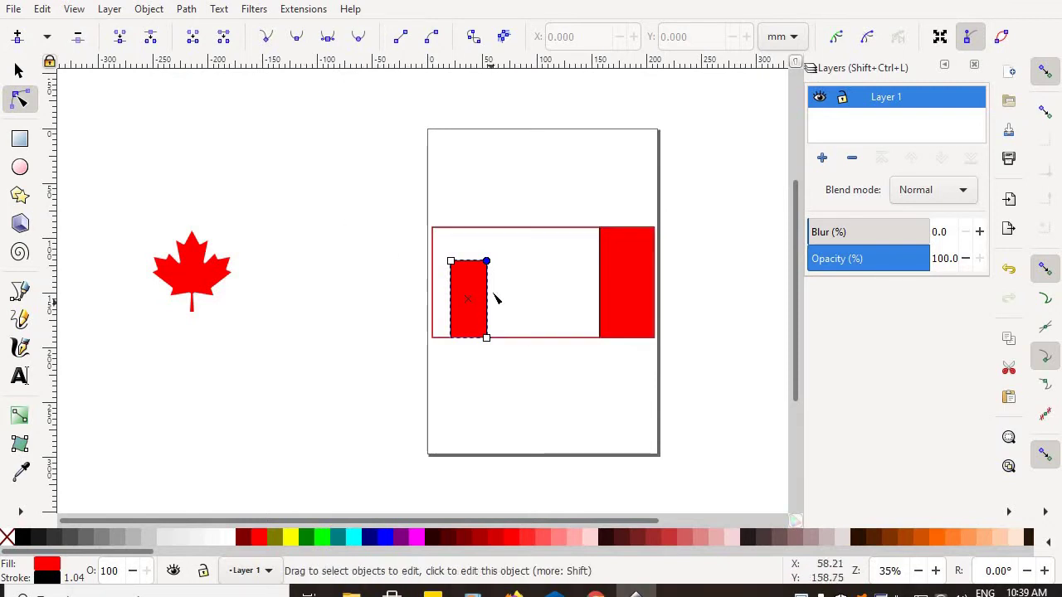
pyautogui.moveTo(451, 262); pyautogui.dragTo(433, 228)
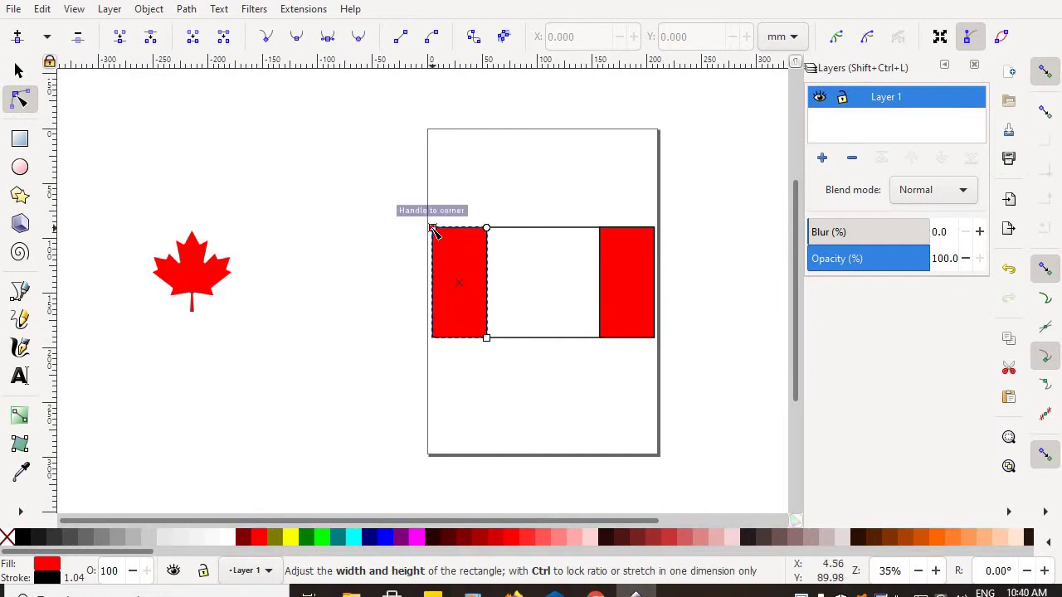
pyautogui.click(490, 195)
pyautogui.click(208, 285)
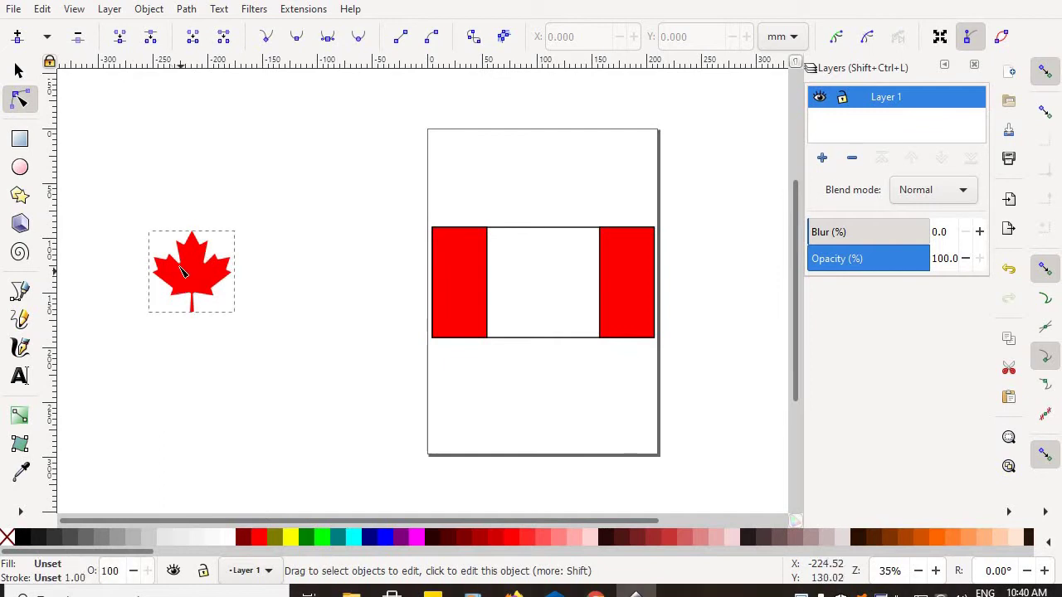
pyautogui.press('Escape')
pyautogui.click(199, 294)
pyautogui.click(464, 265)
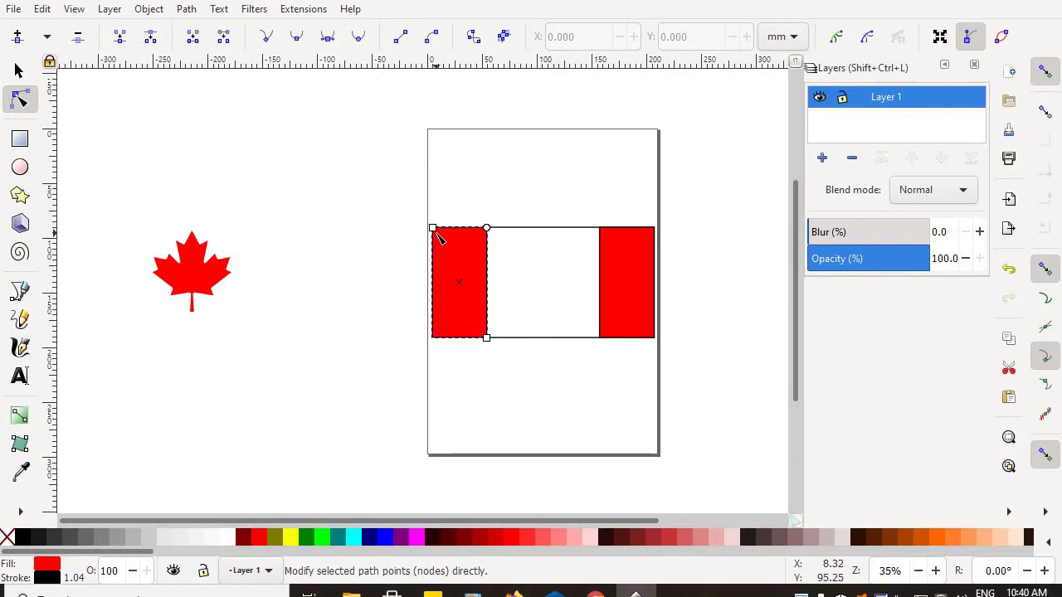
pyautogui.click(539, 236)
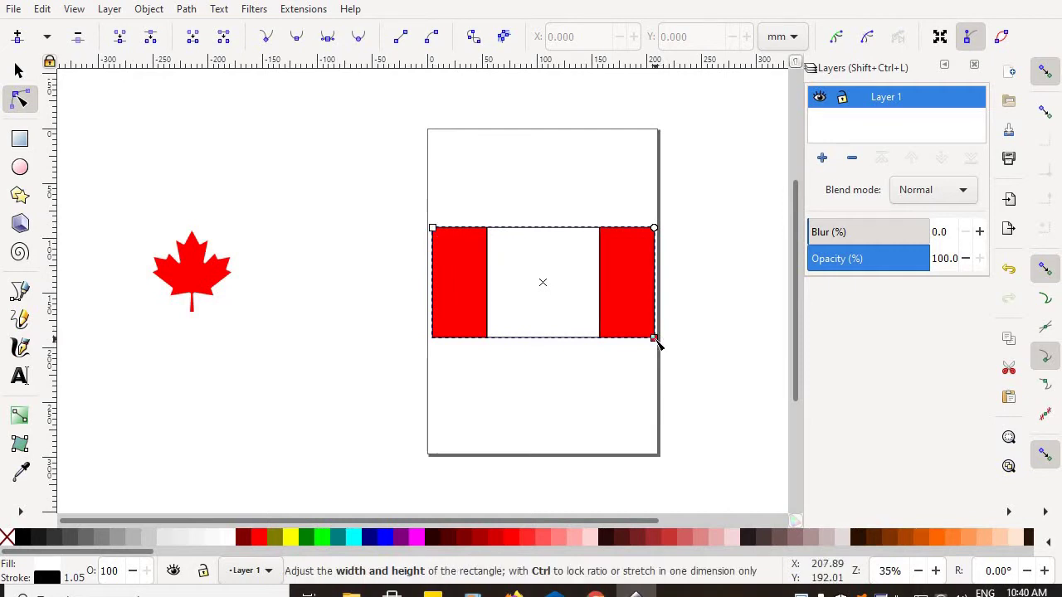
pyautogui.click(584, 402)
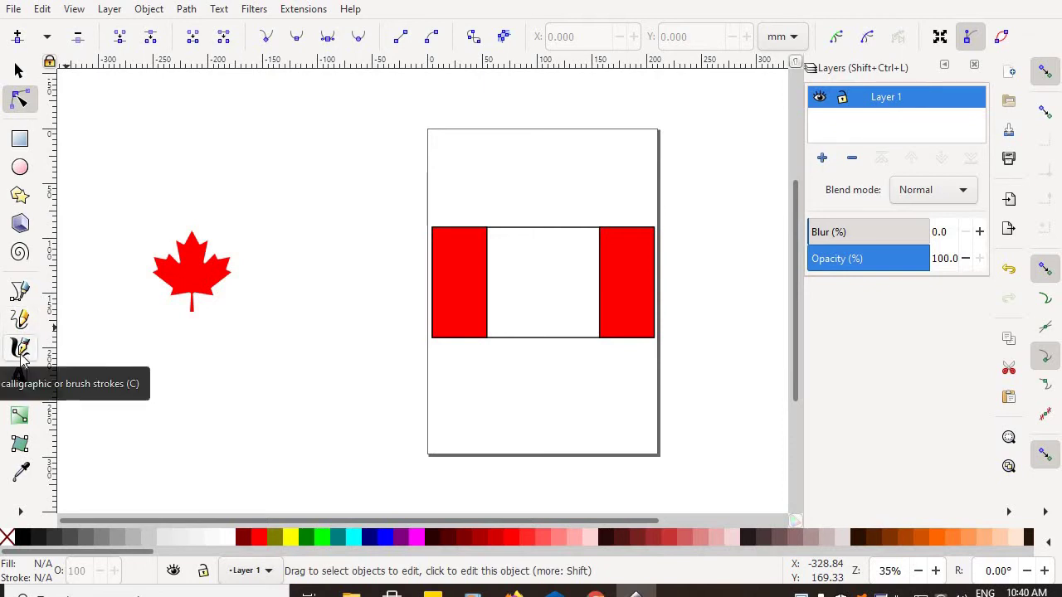
# With the Bezier pen, draw a closed six-sided outline above the maple leaf
pyautogui.click(20, 292)
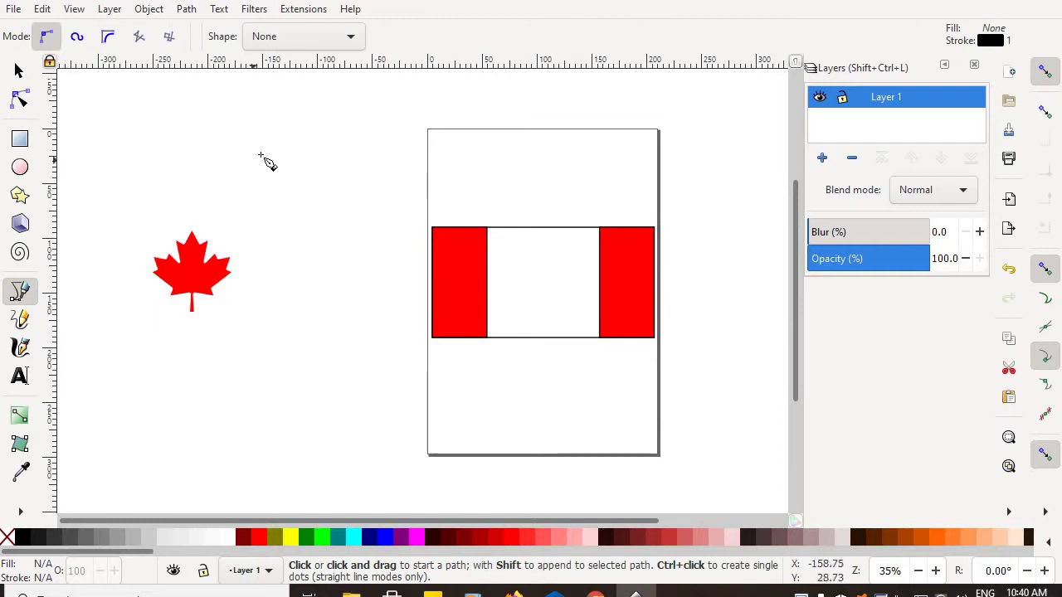
pyautogui.click(307, 102)
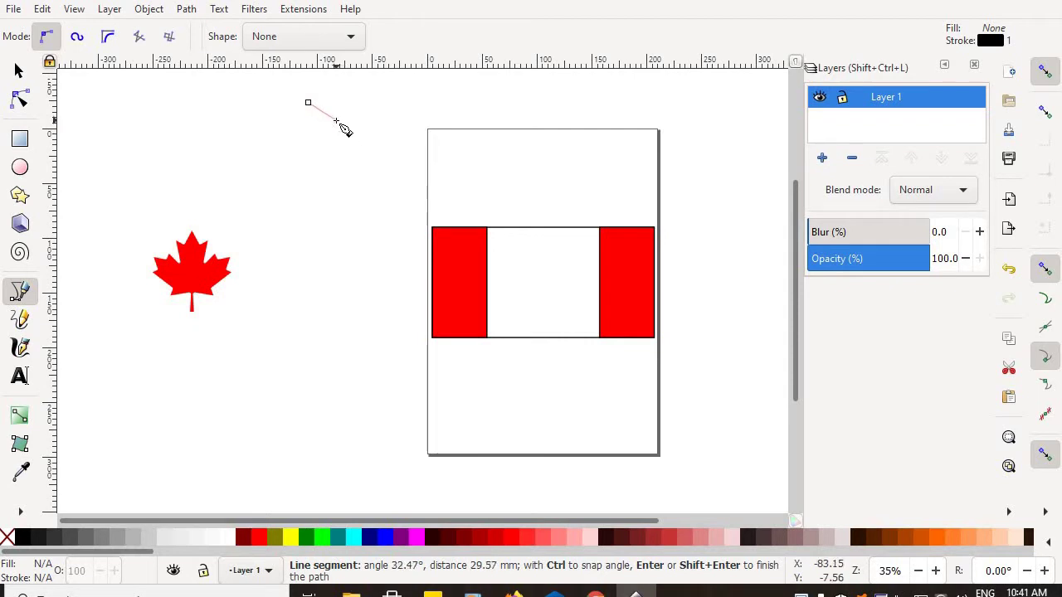
pyautogui.moveTo(338, 122); pyautogui.dragTo(342, 183)
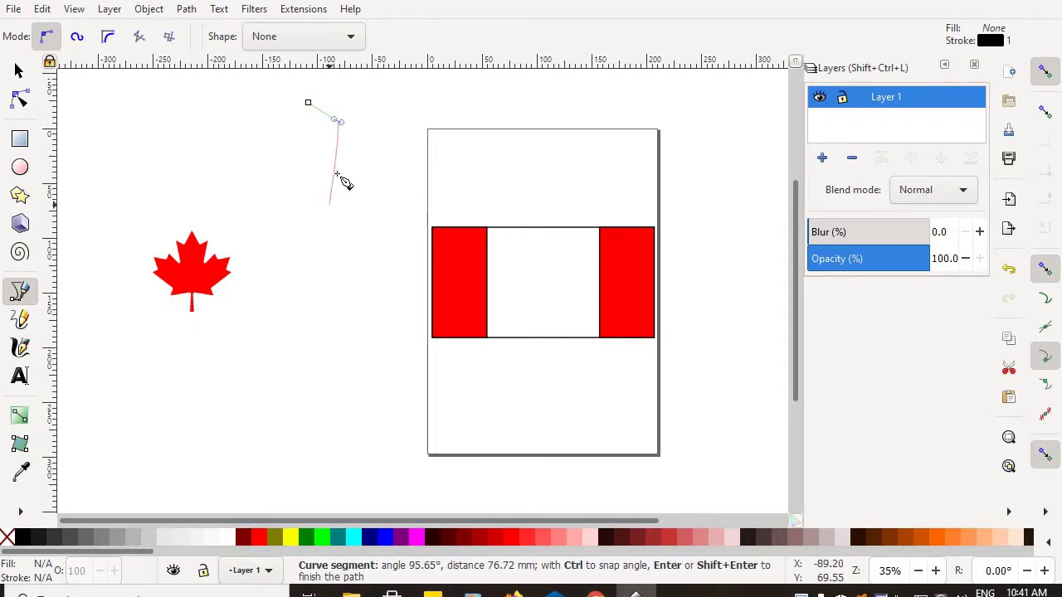
pyautogui.click(290, 188)
pyautogui.click(240, 148)
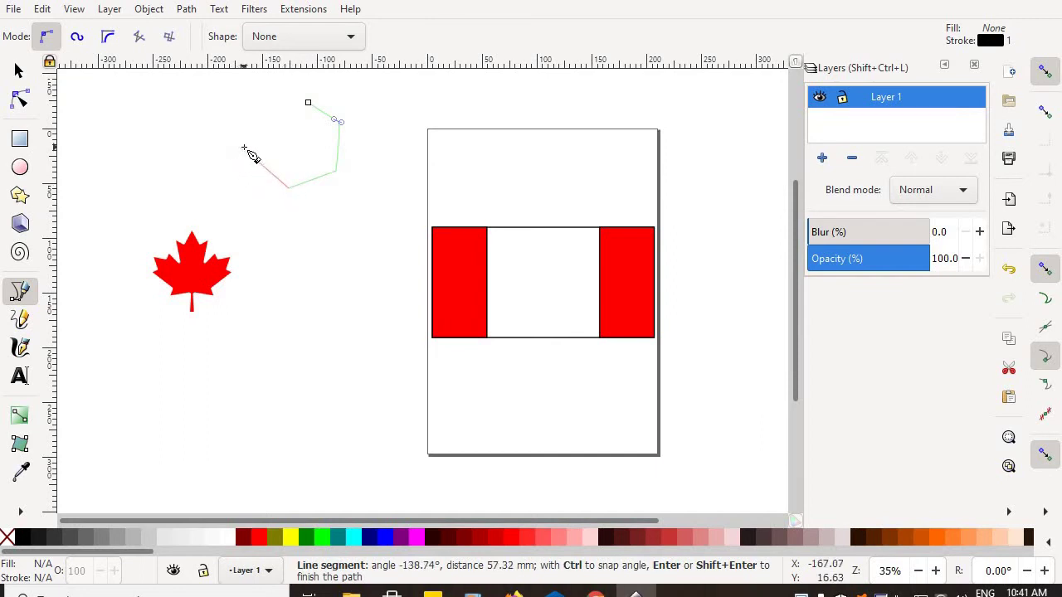
pyautogui.click(267, 105)
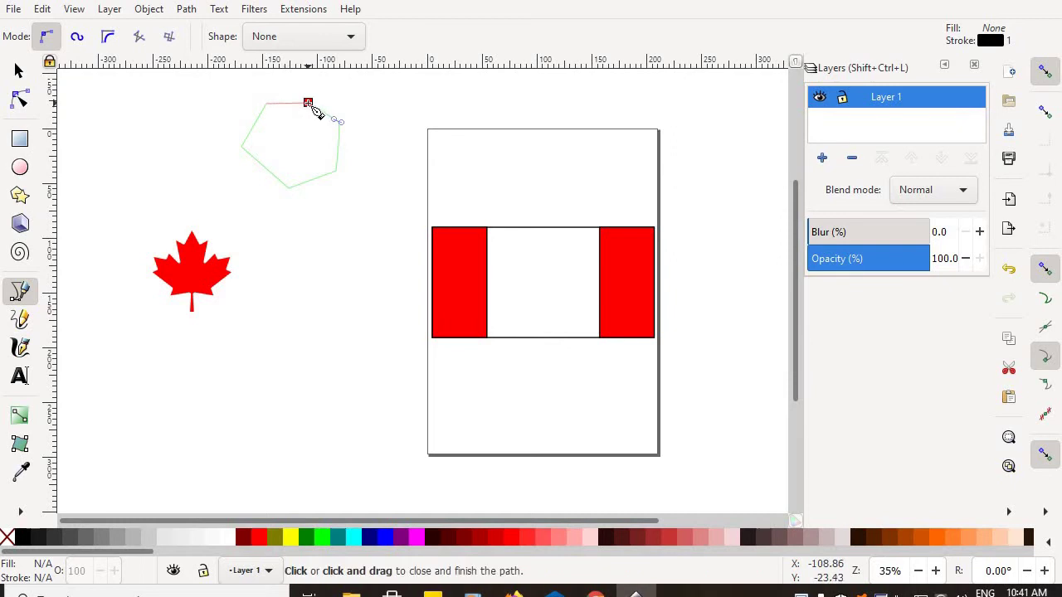
pyautogui.click(308, 102)
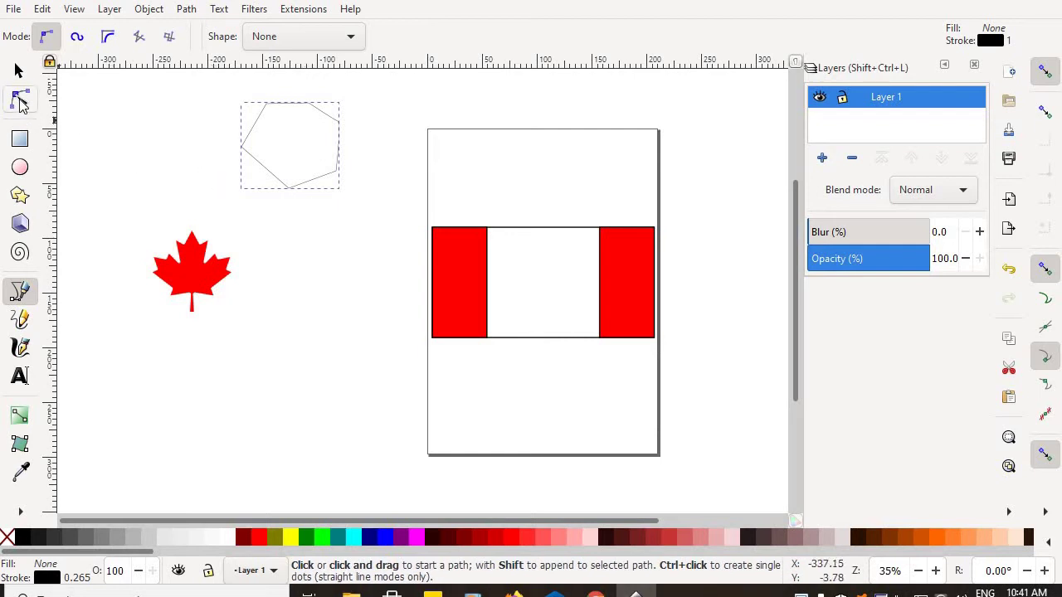
# Drag the hexagon's left and bottom corner nodes to reshape the outline
pyautogui.click(21, 100)
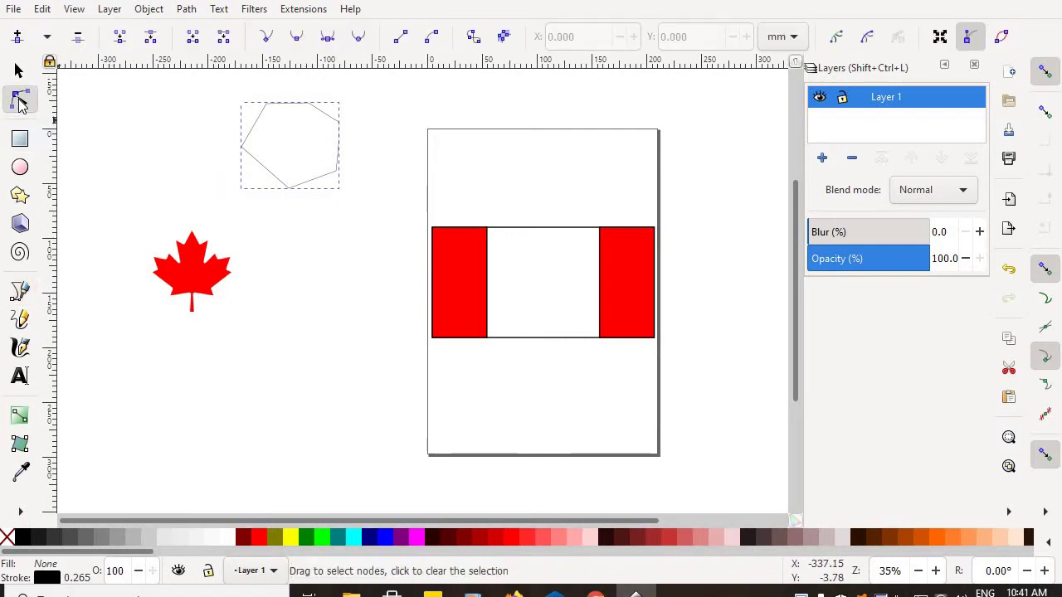
pyautogui.click(324, 234)
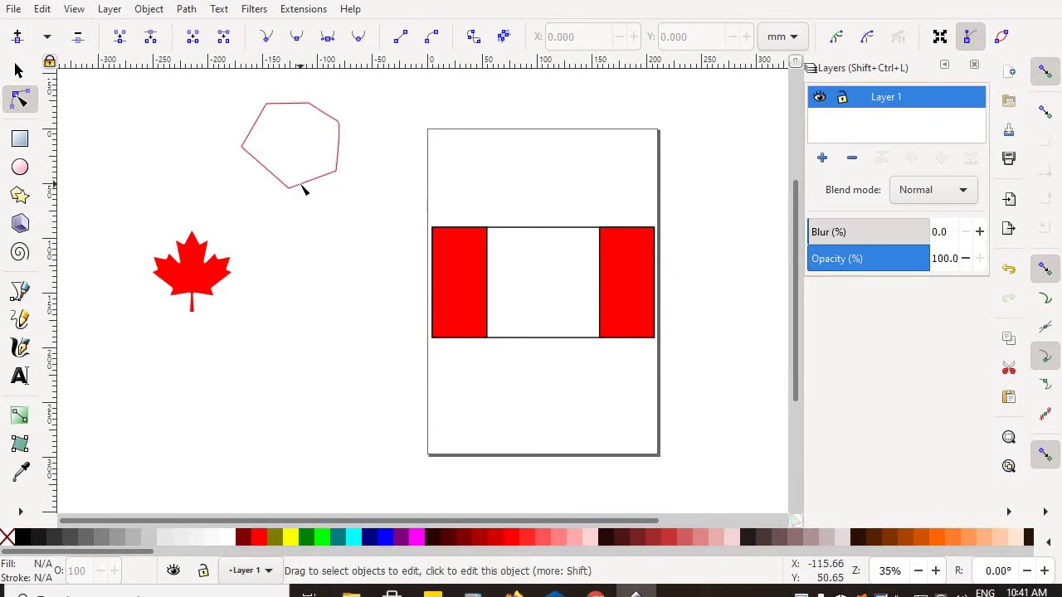
pyautogui.click(301, 185)
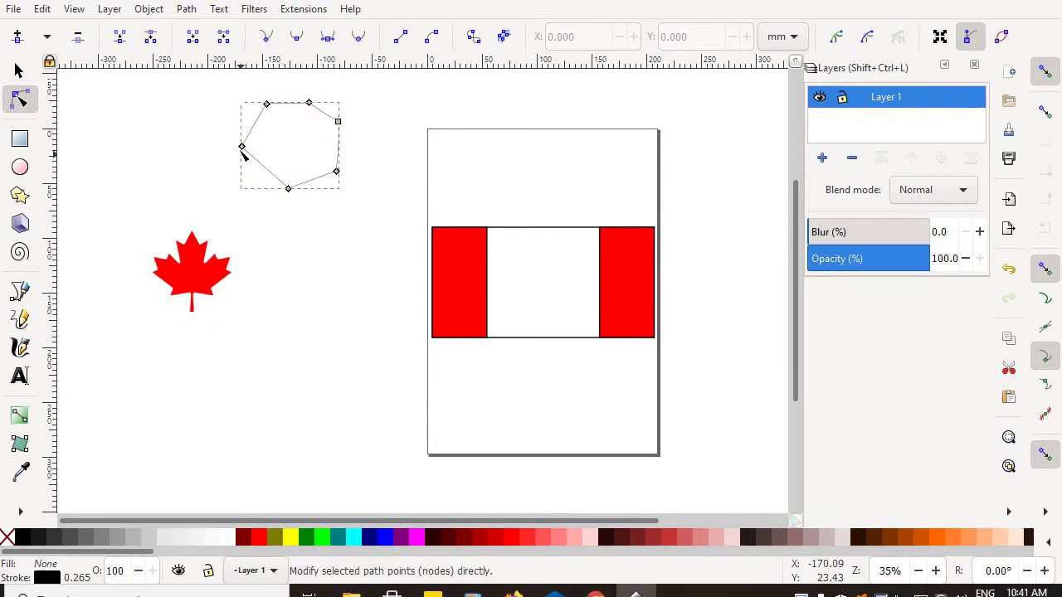
pyautogui.moveTo(241, 147); pyautogui.dragTo(220, 157)
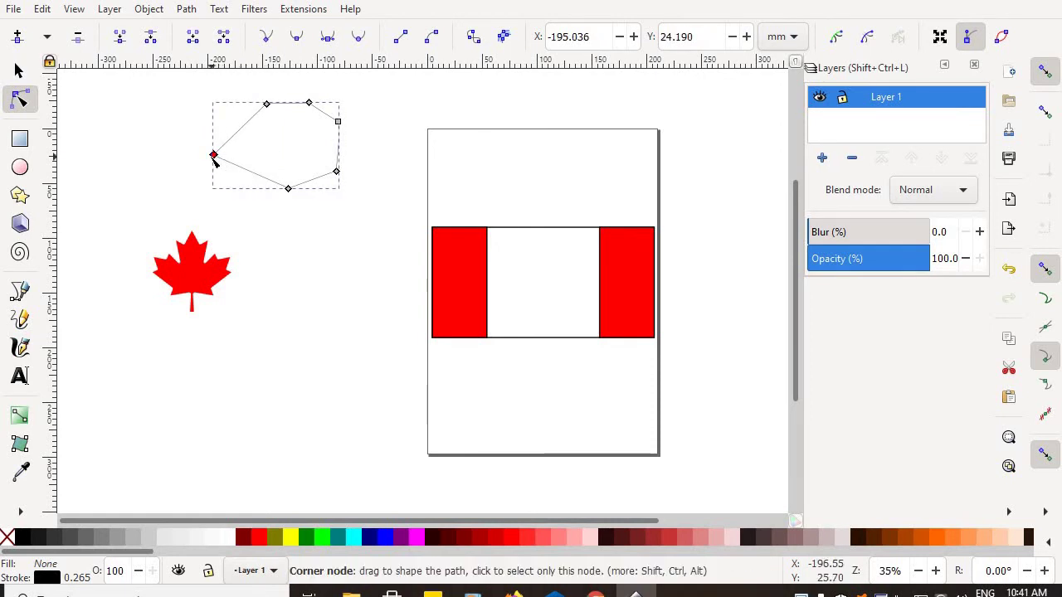
pyautogui.moveTo(218, 160); pyautogui.dragTo(251, 150)
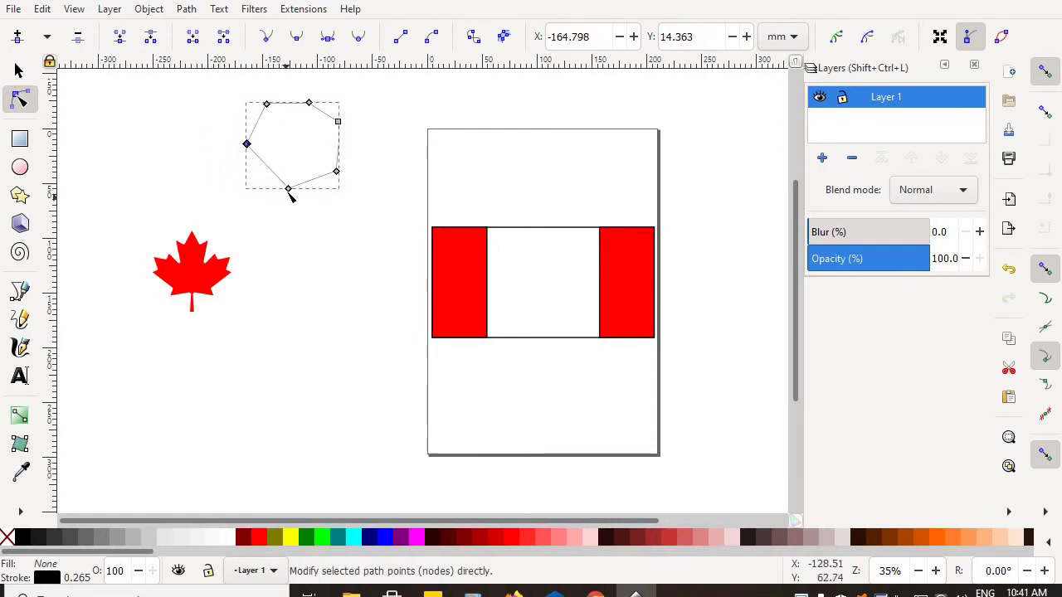
pyautogui.moveTo(290, 191); pyautogui.dragTo(345, 167)
# Restore the hexagon with Edit > Undo after an accidental Delete
pyautogui.click(309, 103)
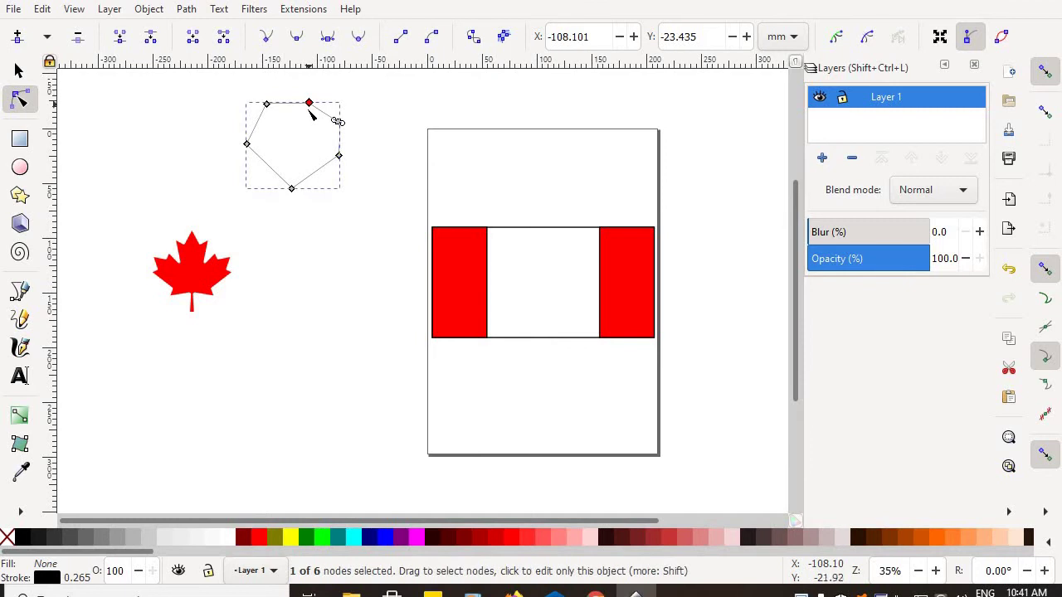
pyautogui.click(267, 106)
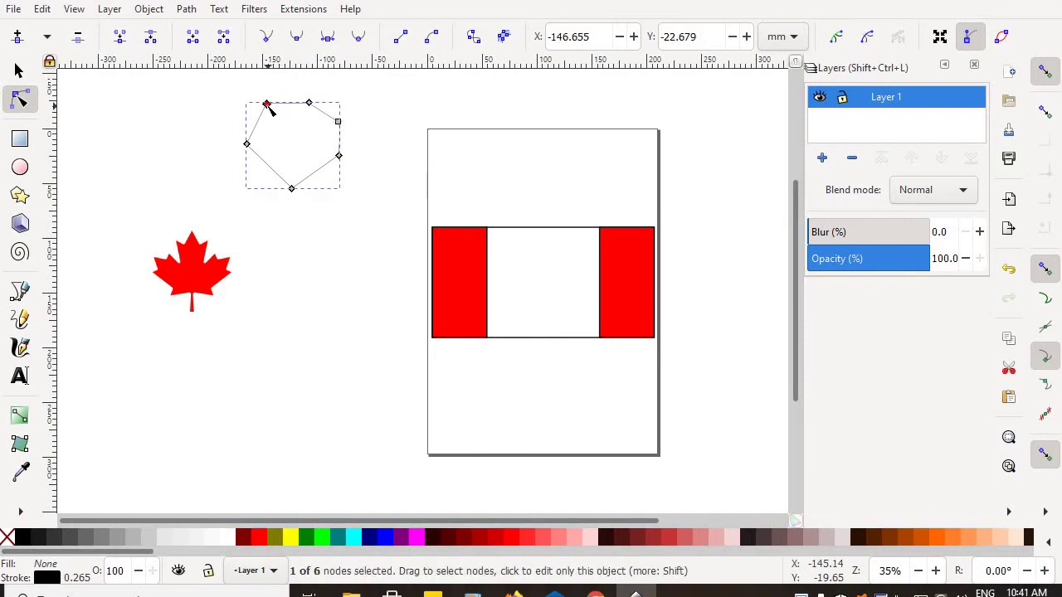
pyautogui.rightClick(268, 107)
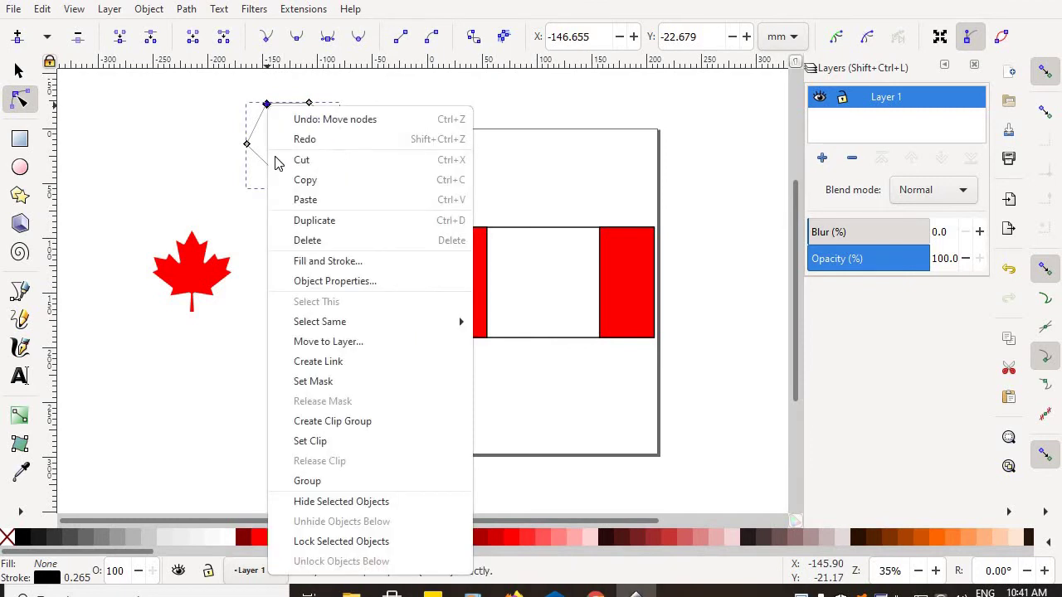
pyautogui.click(340, 244)
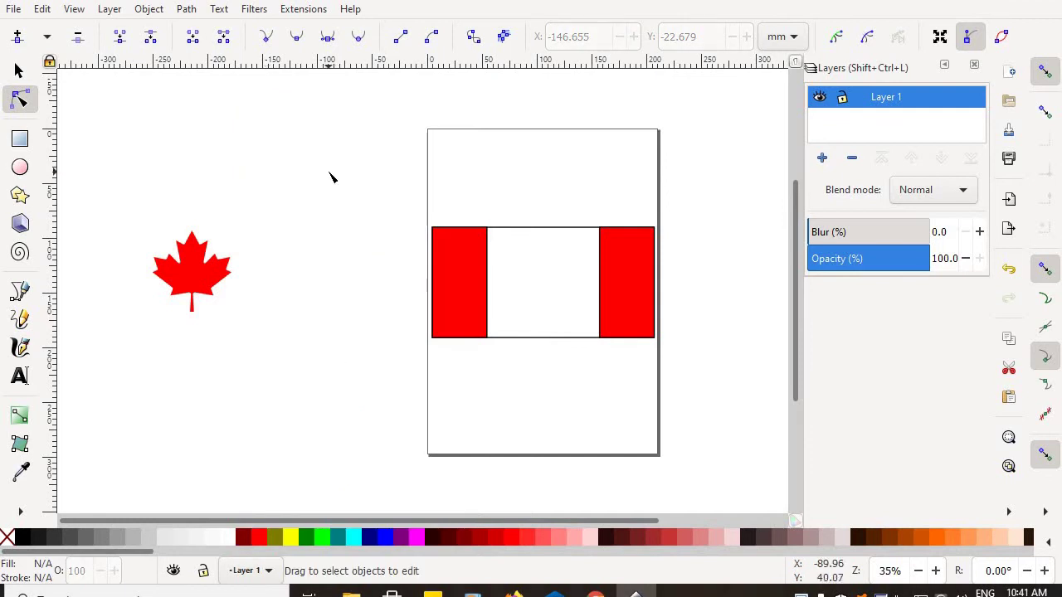
pyautogui.click(46, 11)
pyautogui.click(66, 30)
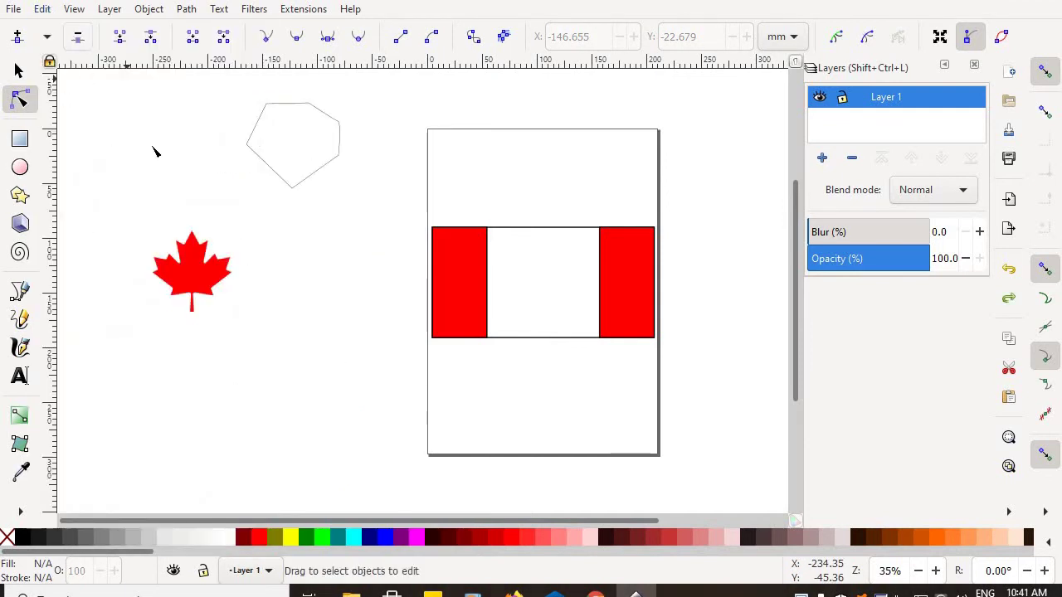
# Insert a new node midway along the lower-left edge and pull it outward
pyautogui.click(313, 182)
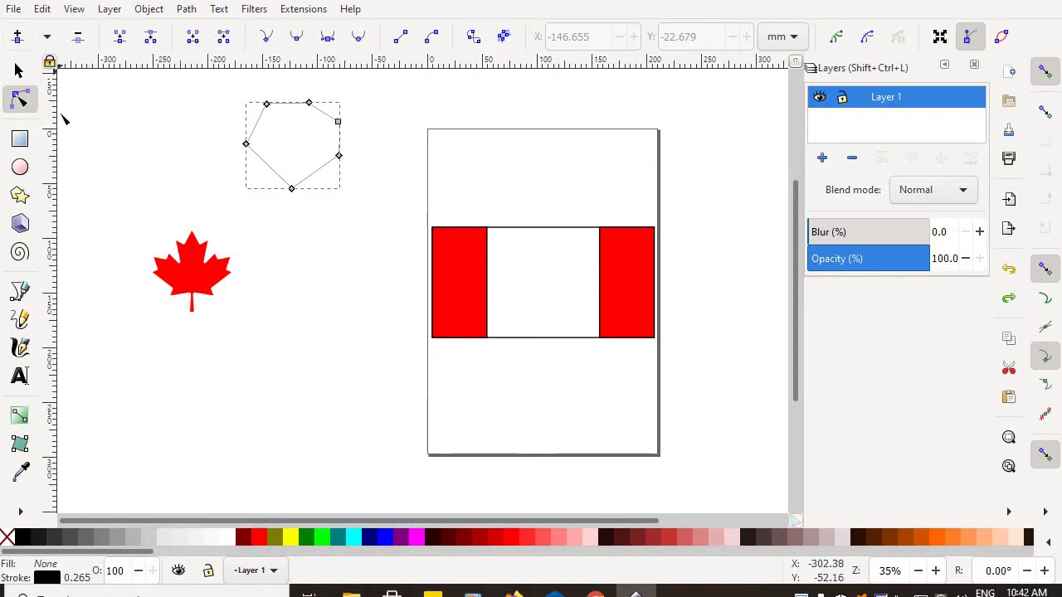
pyautogui.click(292, 189)
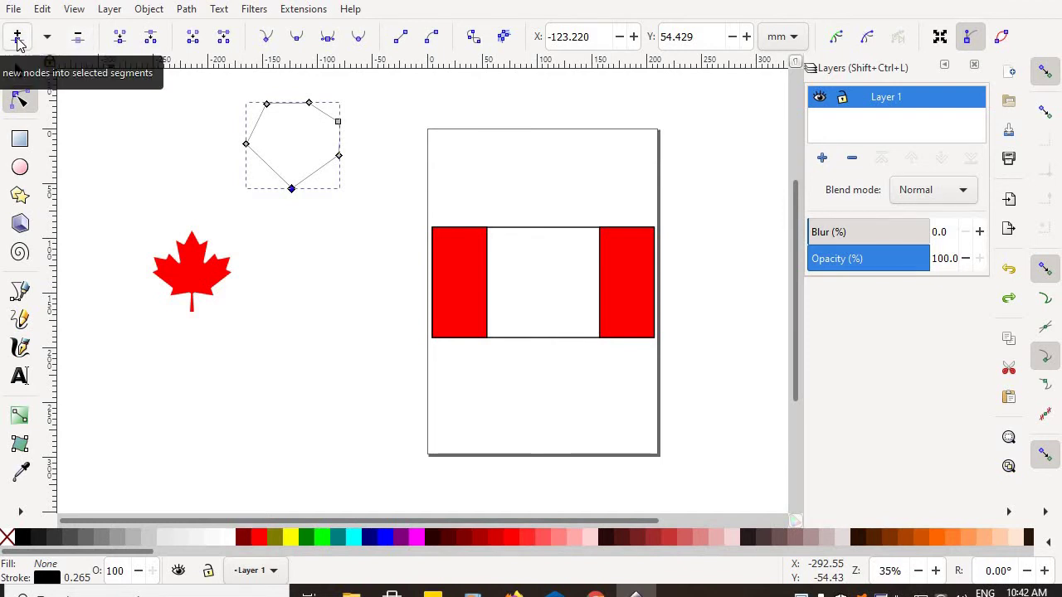
pyautogui.click(285, 182)
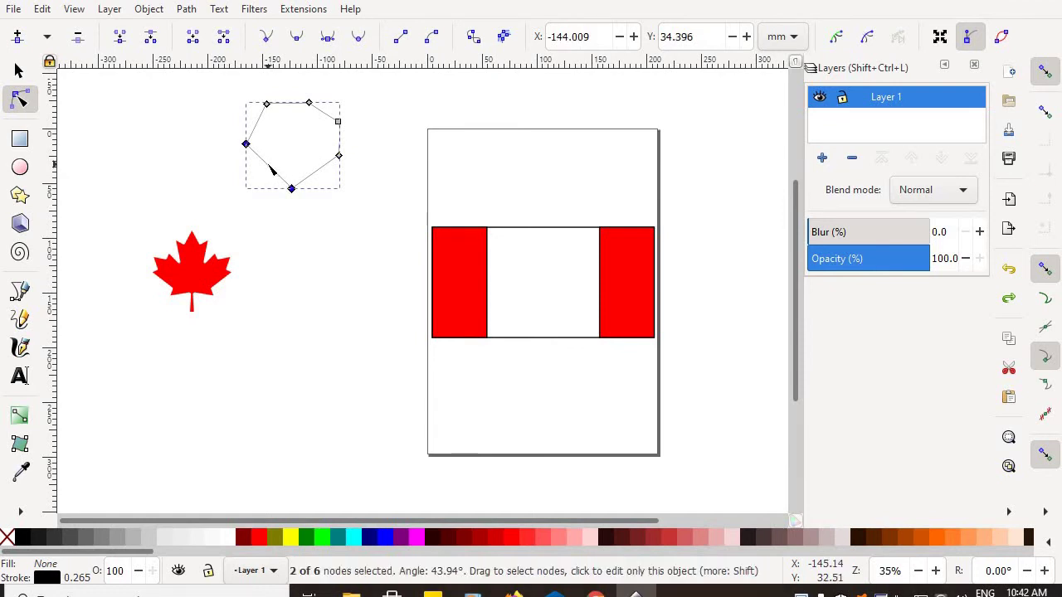
pyautogui.press('Insert')
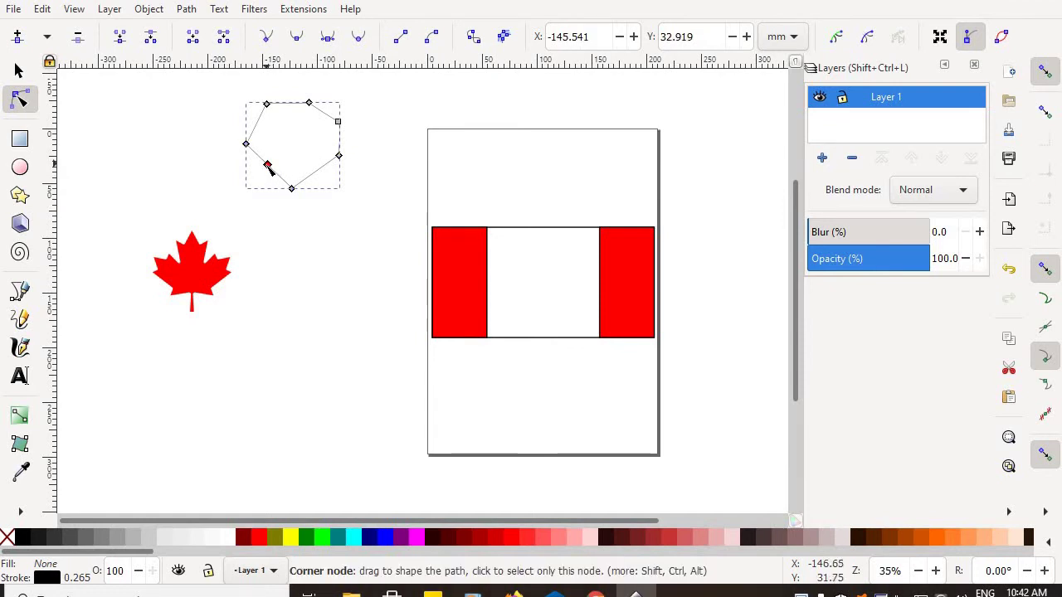
pyautogui.moveTo(268, 166)
pyautogui.mouseDown()
pyautogui.moveTo(242, 180)
pyautogui.moveTo(252, 177)
pyautogui.mouseUp()
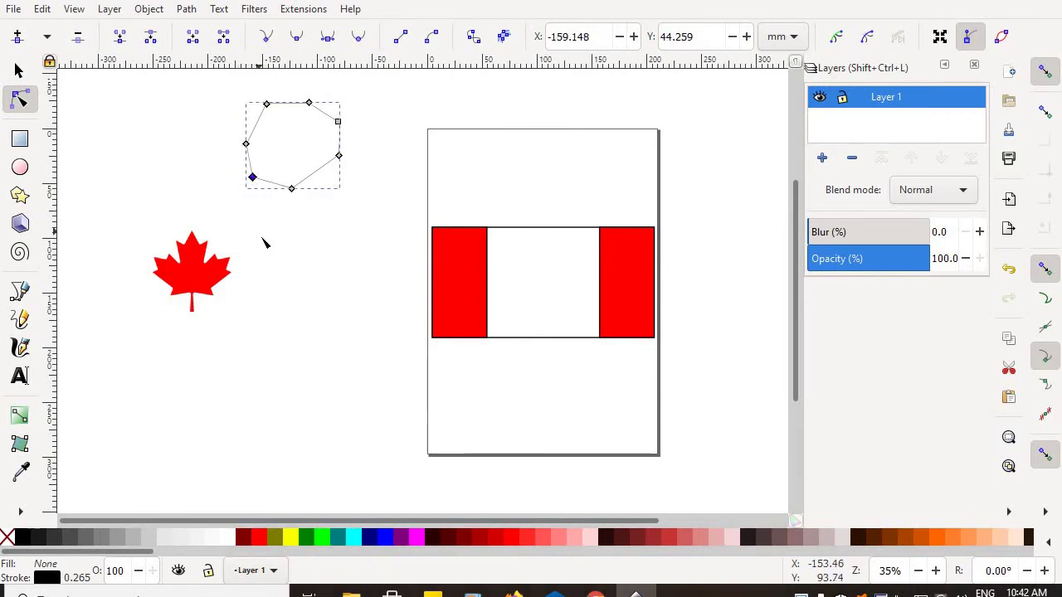
# Delete the outline's right-hand corner node
pyautogui.click(338, 122)
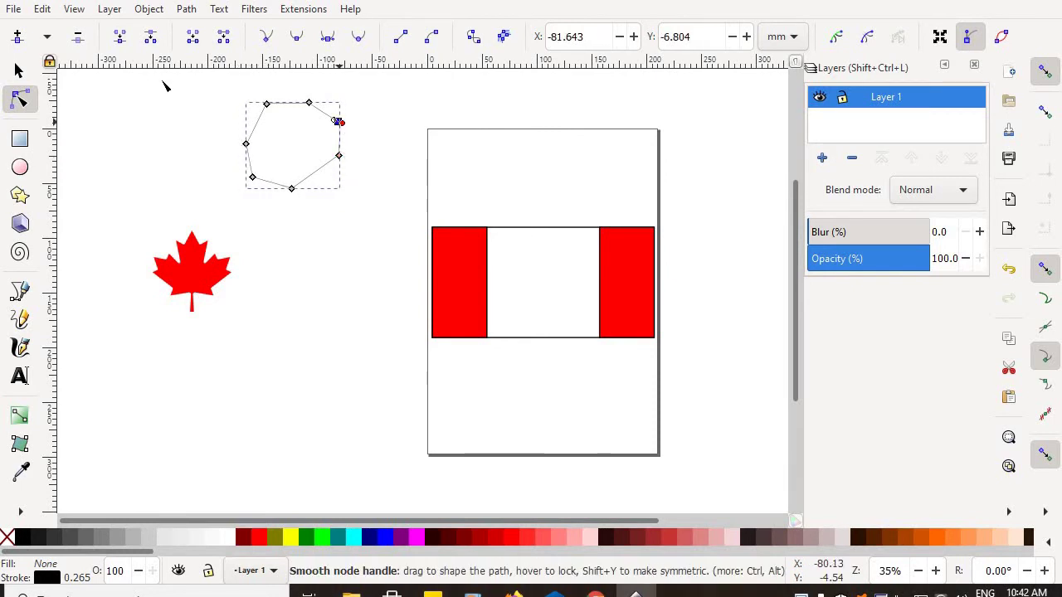
pyautogui.click(80, 39)
pyautogui.click(318, 239)
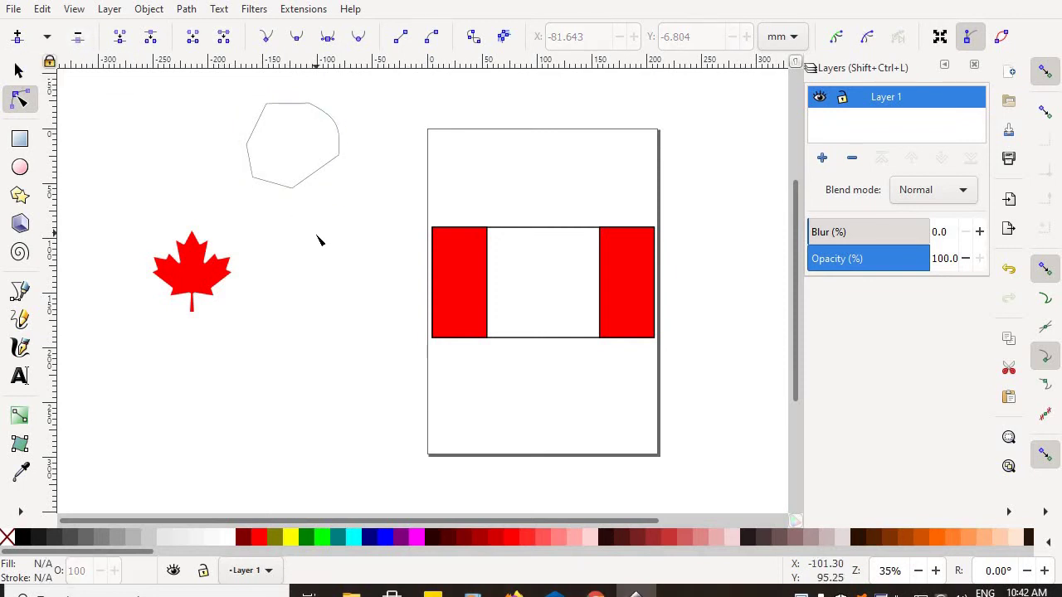
# Pull out the right corner's handle to curve the adjacent edge
pyautogui.click(303, 181)
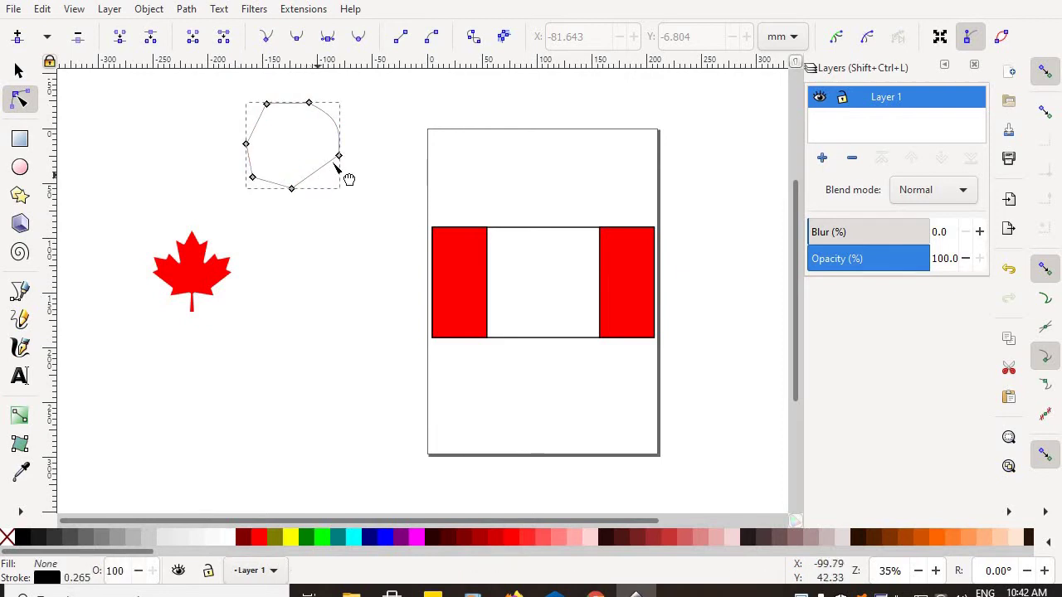
pyautogui.click(339, 156)
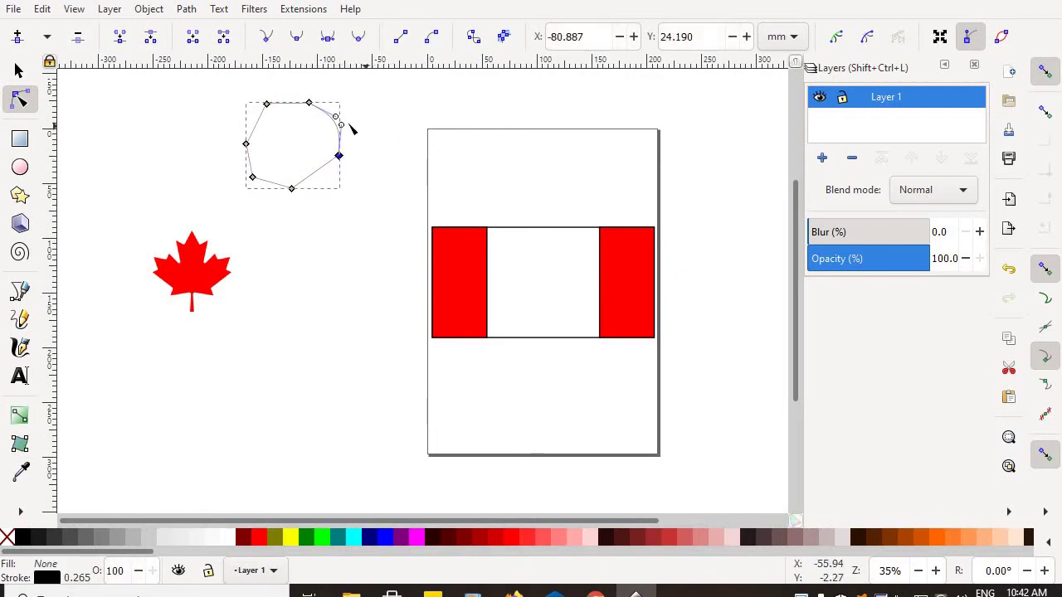
pyautogui.moveTo(340, 122)
pyautogui.mouseDown()
pyautogui.moveTo(371, 154)
pyautogui.moveTo(352, 130)
pyautogui.moveTo(312, 131)
pyautogui.moveTo(357, 131)
pyautogui.mouseUp()
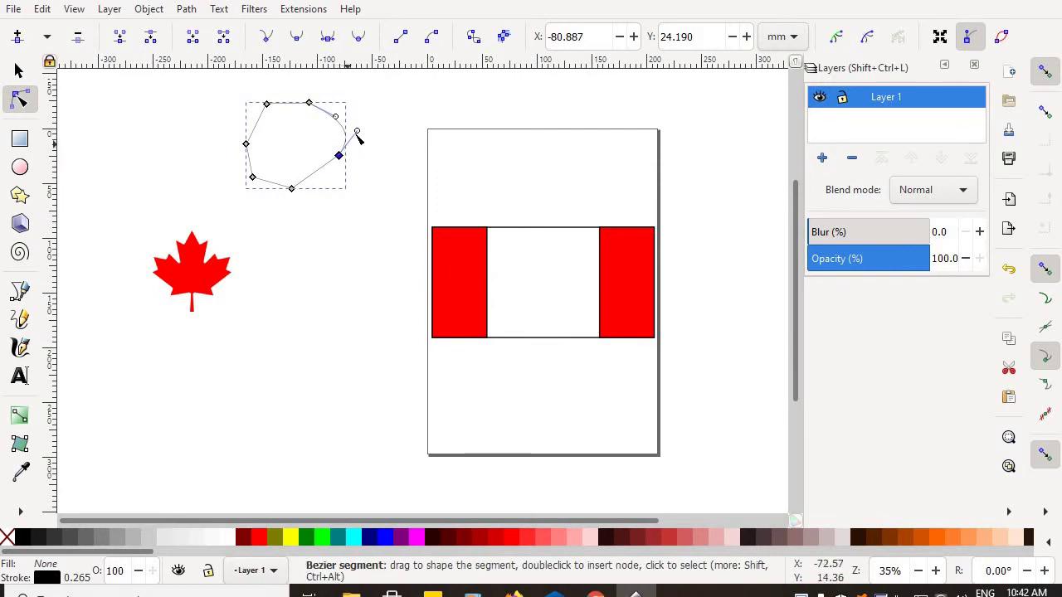
pyautogui.moveTo(359, 143); pyautogui.dragTo(360, 120)
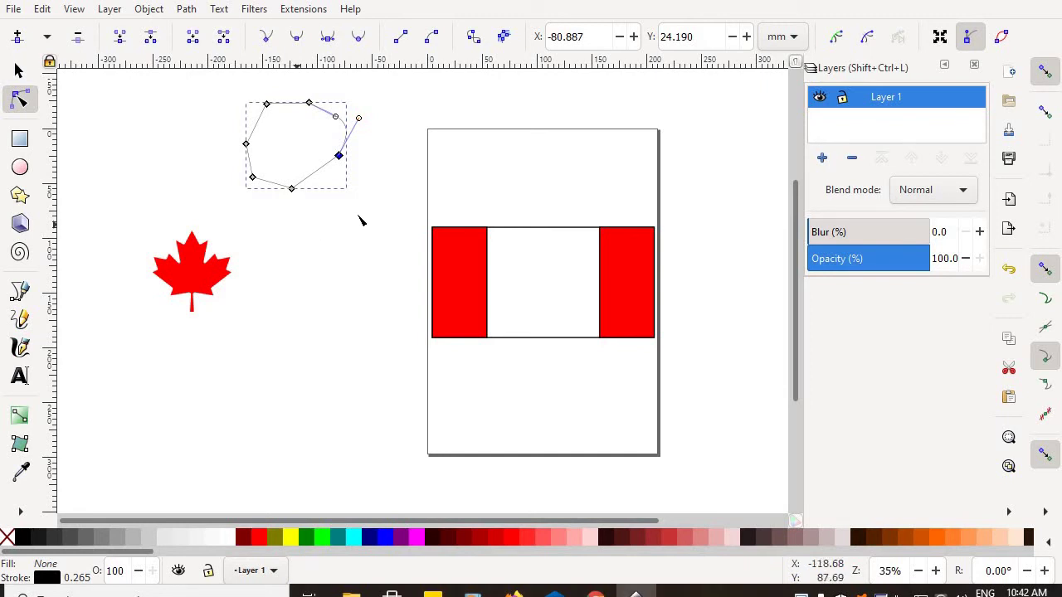
# Delete the remaining corner nodes and pull the circle's top and bottom points off-centre
pyautogui.click(266, 105)
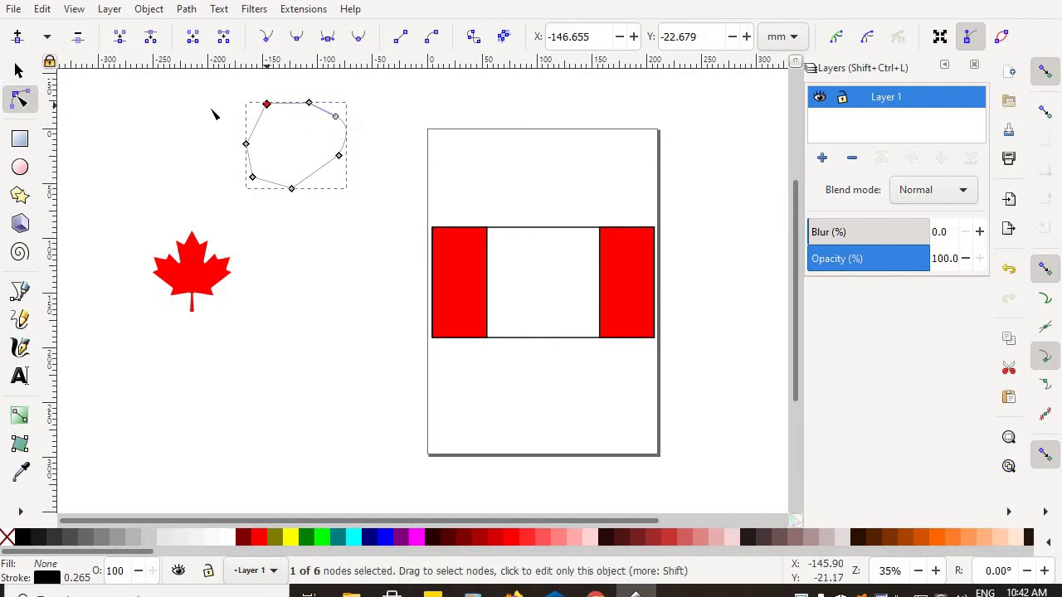
pyautogui.click(80, 38)
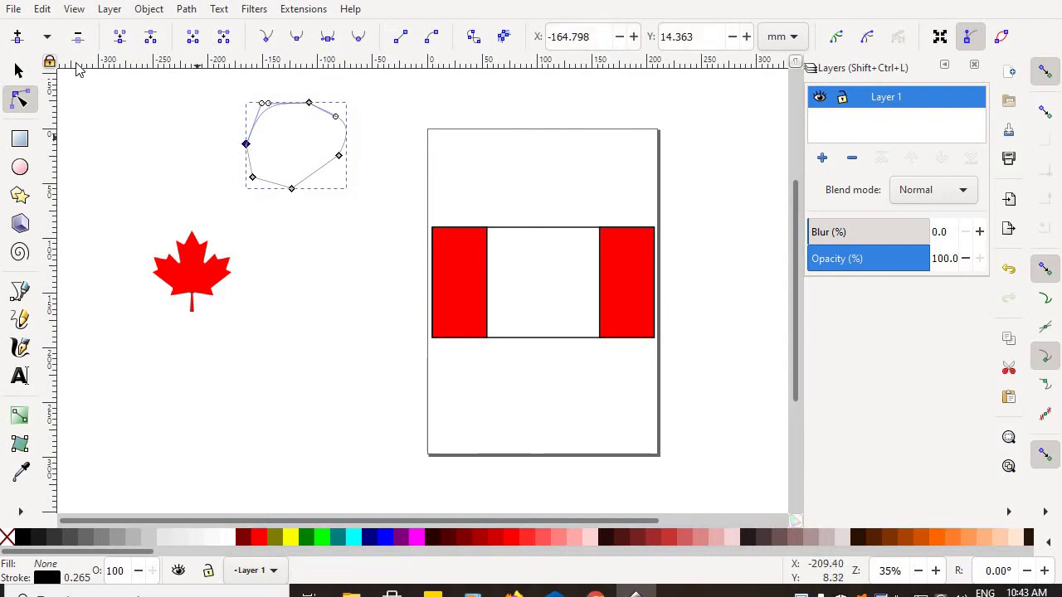
pyautogui.click(78, 37)
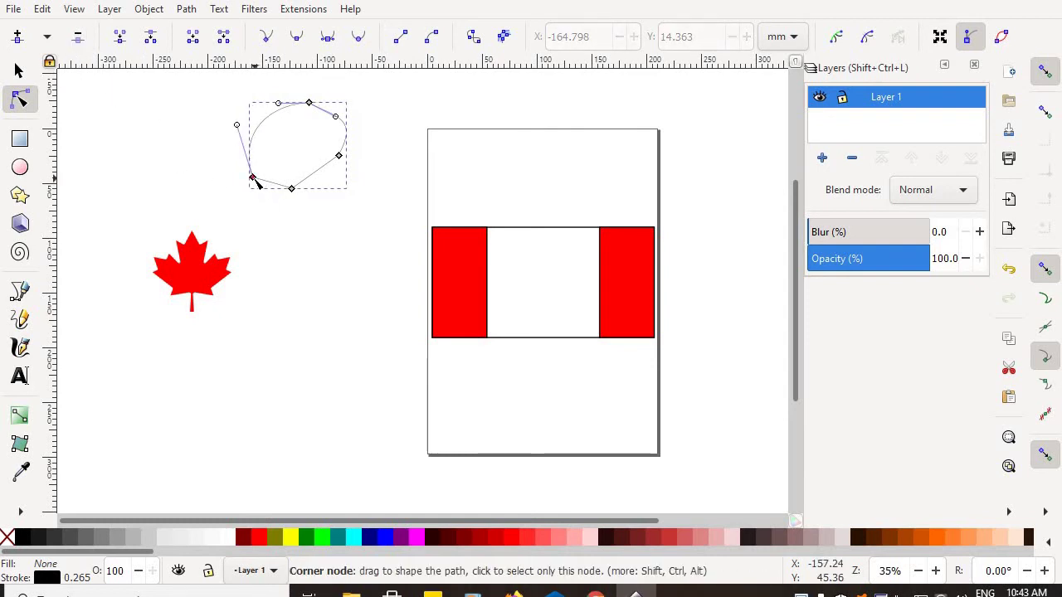
pyautogui.click(78, 37)
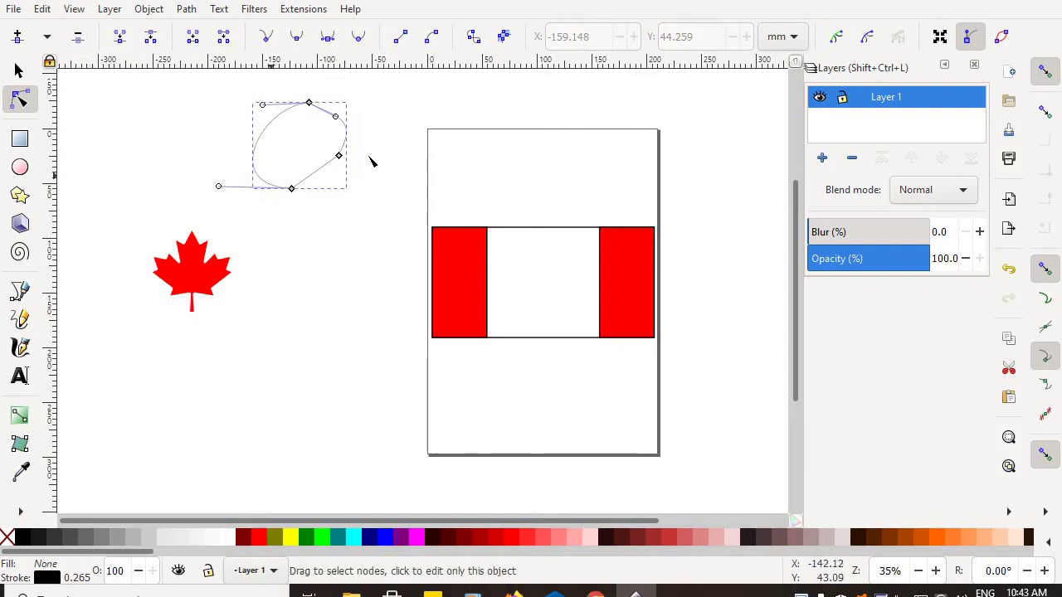
pyautogui.click(341, 156)
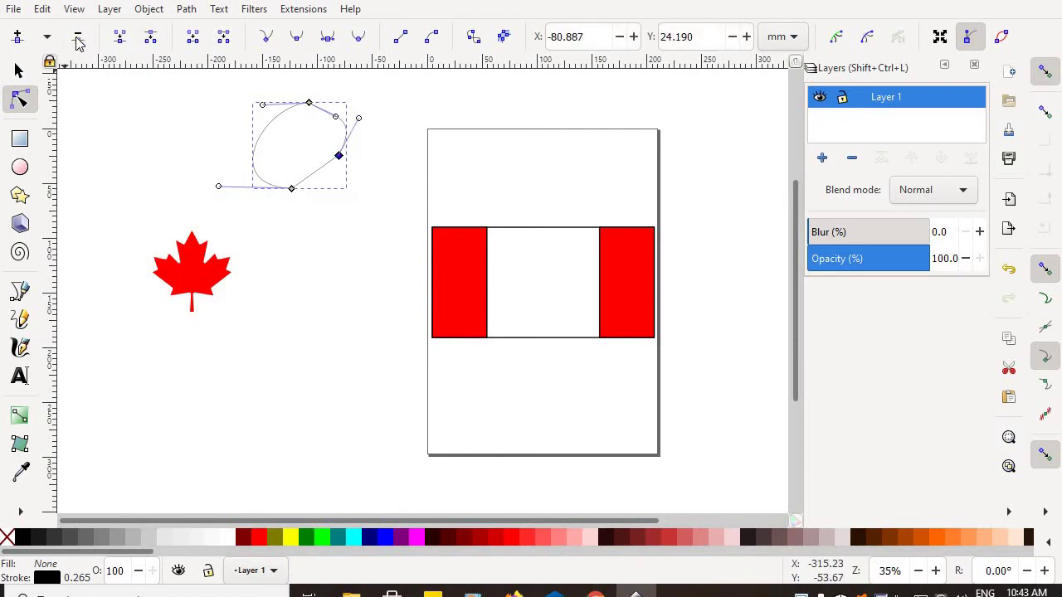
pyautogui.click(78, 36)
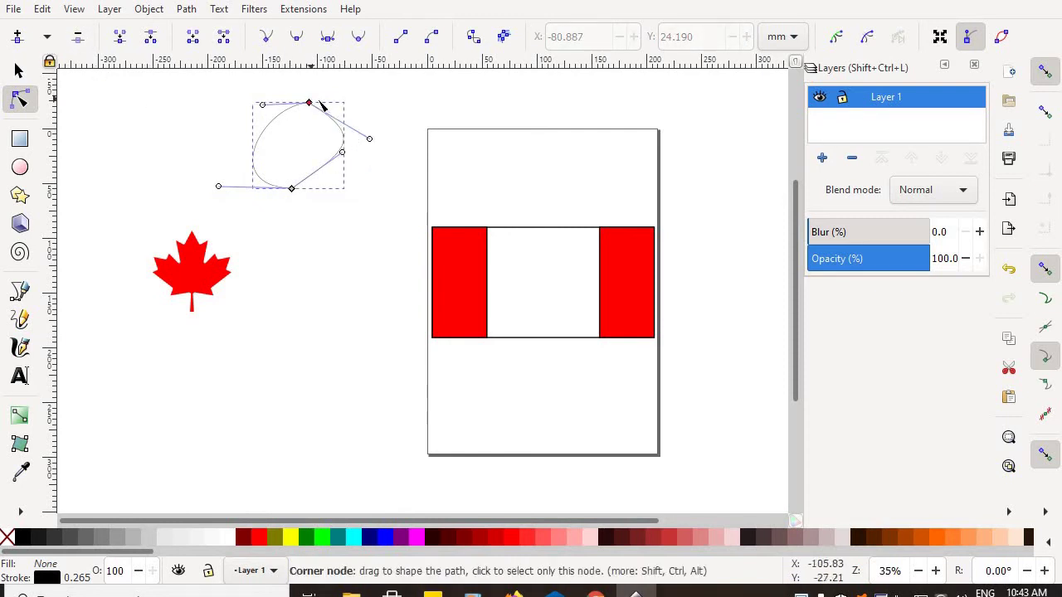
pyautogui.moveTo(295, 101); pyautogui.dragTo(290, 99)
pyautogui.moveTo(294, 190); pyautogui.dragTo(295, 191)
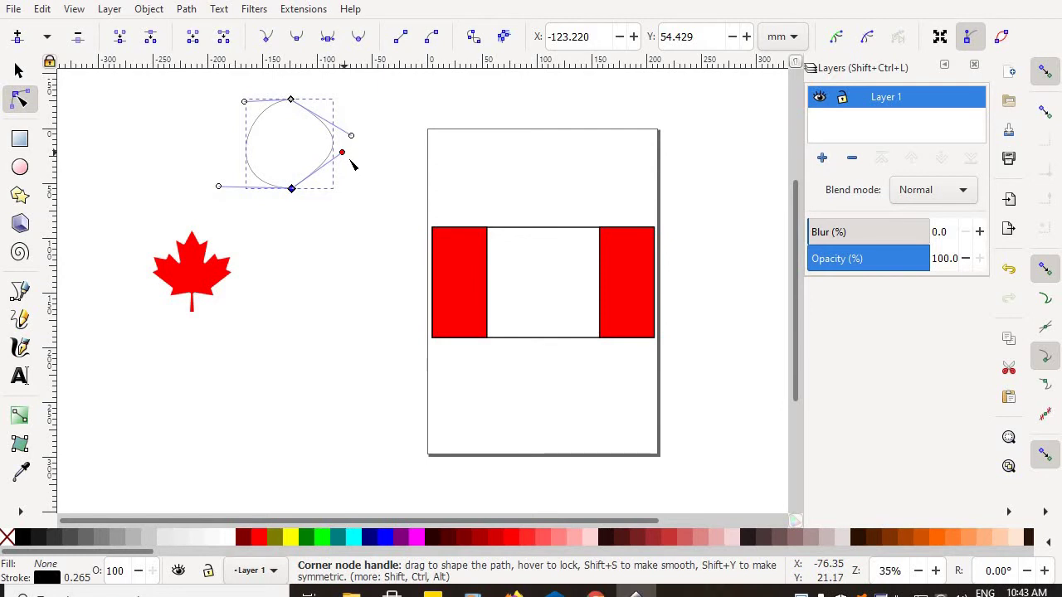
# Drag the curve handles on all sides and raise the bottom point to round out the circle
pyautogui.moveTo(351, 162)
pyautogui.mouseDown()
pyautogui.moveTo(366, 194)
pyautogui.moveTo(351, 280)
pyautogui.moveTo(370, 223)
pyautogui.moveTo(372, 160)
pyautogui.moveTo(301, 185)
pyautogui.moveTo(366, 157)
pyautogui.moveTo(292, 171)
pyautogui.moveTo(373, 166)
pyautogui.moveTo(282, 186)
pyautogui.moveTo(365, 175)
pyautogui.mouseUp()
pyautogui.moveTo(312, 207); pyautogui.dragTo(329, 190)
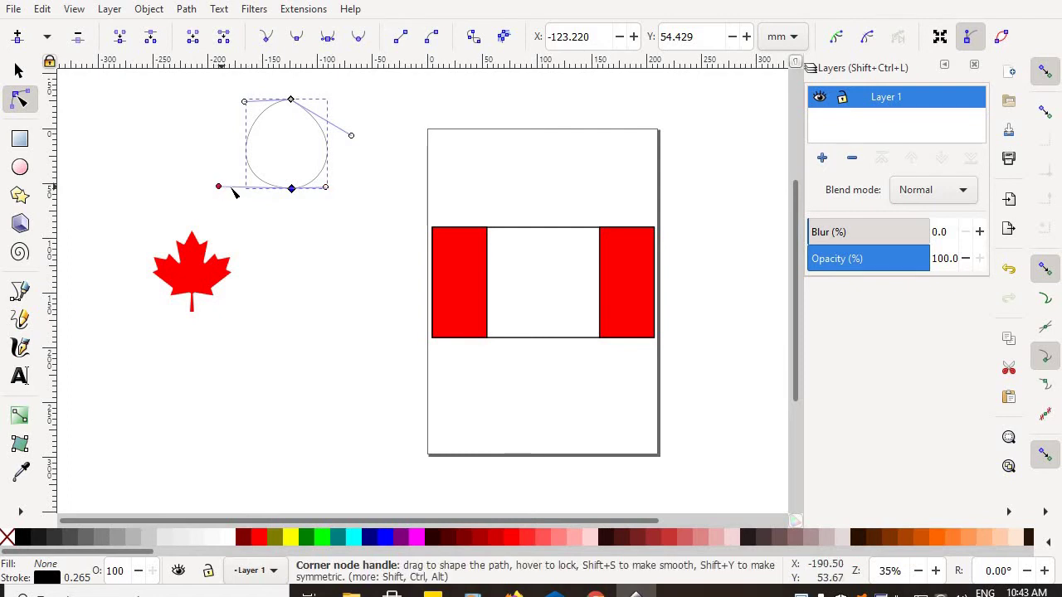
pyautogui.moveTo(218, 187)
pyautogui.mouseDown()
pyautogui.moveTo(244, 190)
pyautogui.moveTo(228, 194)
pyautogui.mouseUp()
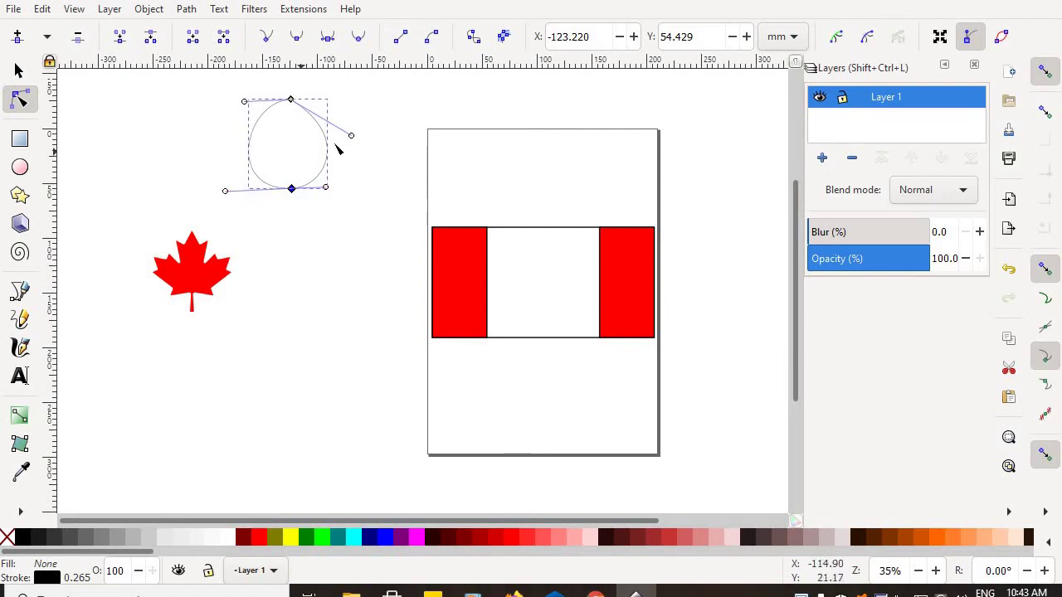
pyautogui.moveTo(353, 129); pyautogui.dragTo(362, 100)
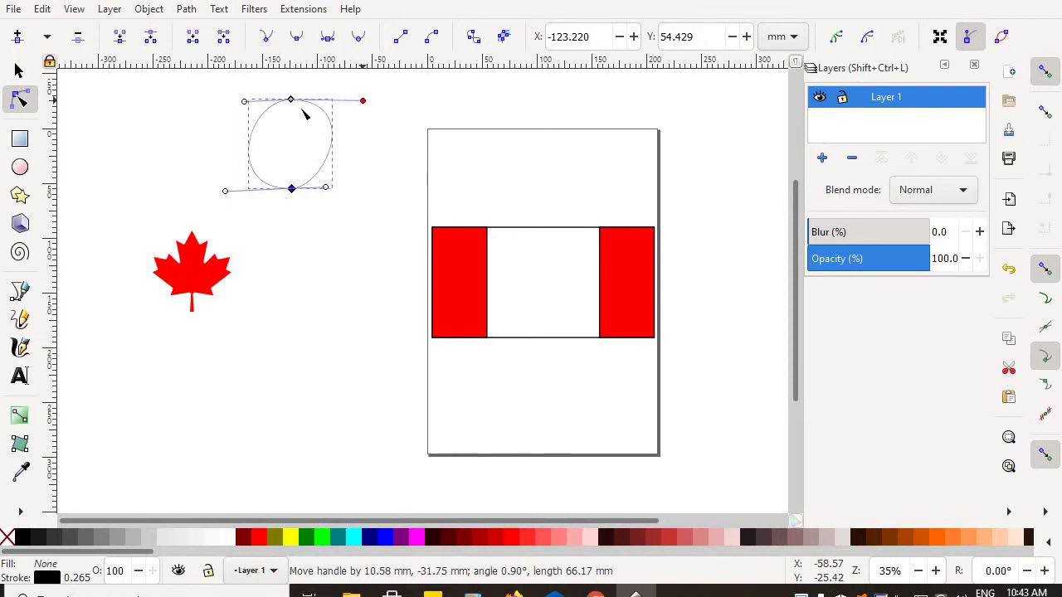
pyautogui.moveTo(233, 105)
pyautogui.mouseDown()
pyautogui.moveTo(225, 102)
pyautogui.moveTo(236, 97)
pyautogui.mouseUp()
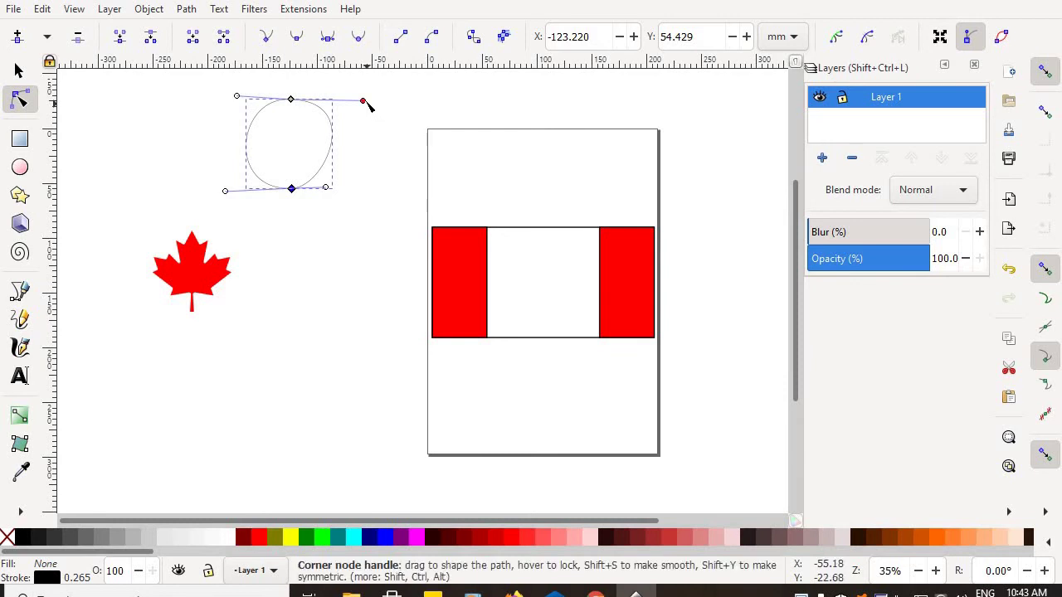
pyautogui.moveTo(327, 187); pyautogui.dragTo(350, 192)
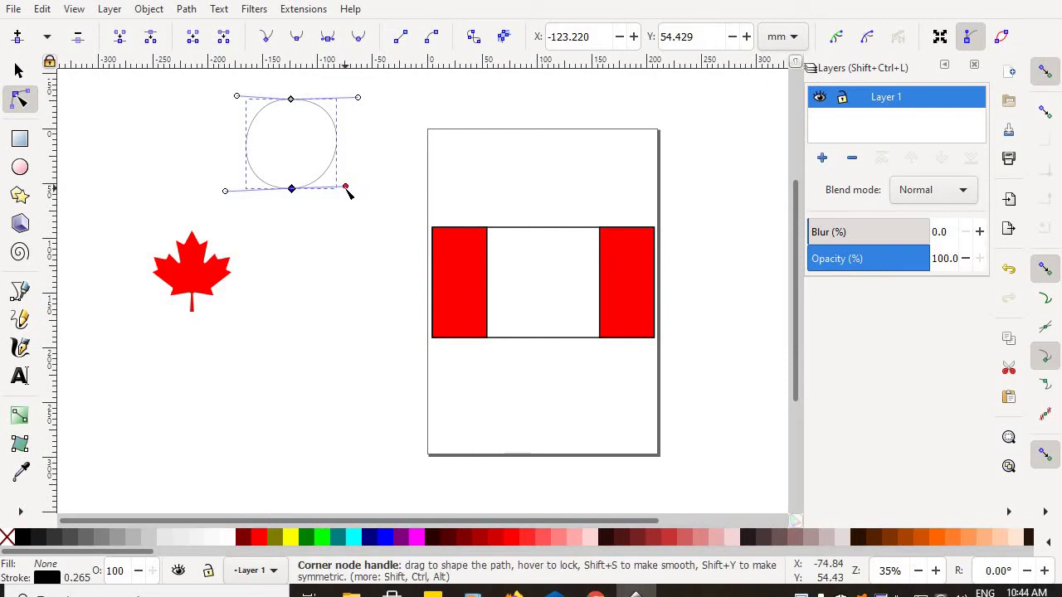
pyautogui.moveTo(349, 192); pyautogui.dragTo(360, 192)
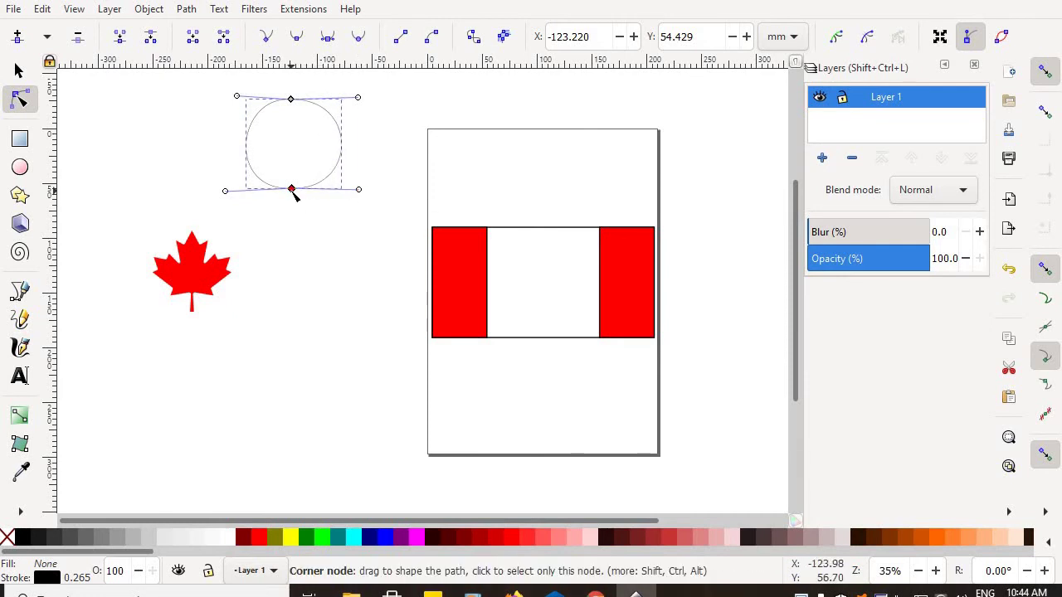
pyautogui.moveTo(292, 190)
pyautogui.mouseDown()
pyautogui.moveTo(300, 205)
pyautogui.moveTo(291, 180)
pyautogui.mouseUp()
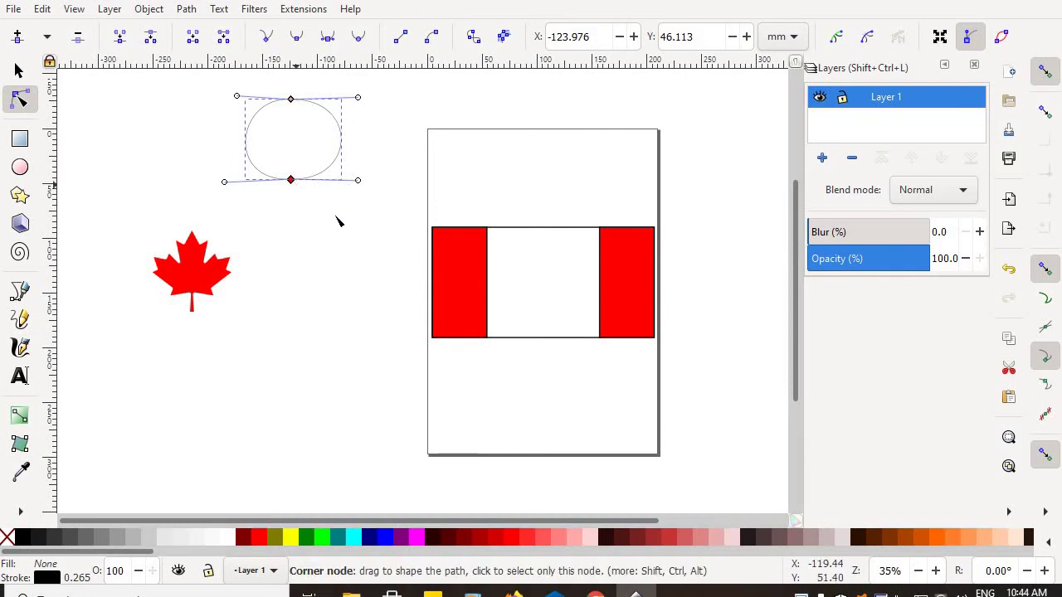
# Narrow the circle's left and right sides and fine-tune its upper and lower curves
pyautogui.moveTo(358, 181); pyautogui.dragTo(335, 179)
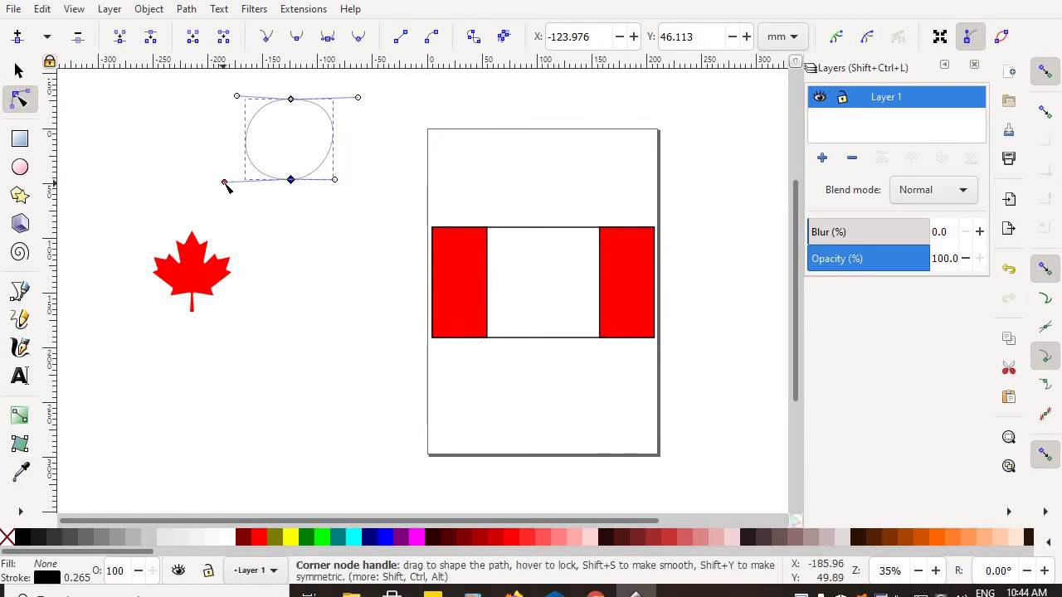
pyautogui.moveTo(225, 183); pyautogui.dragTo(242, 183)
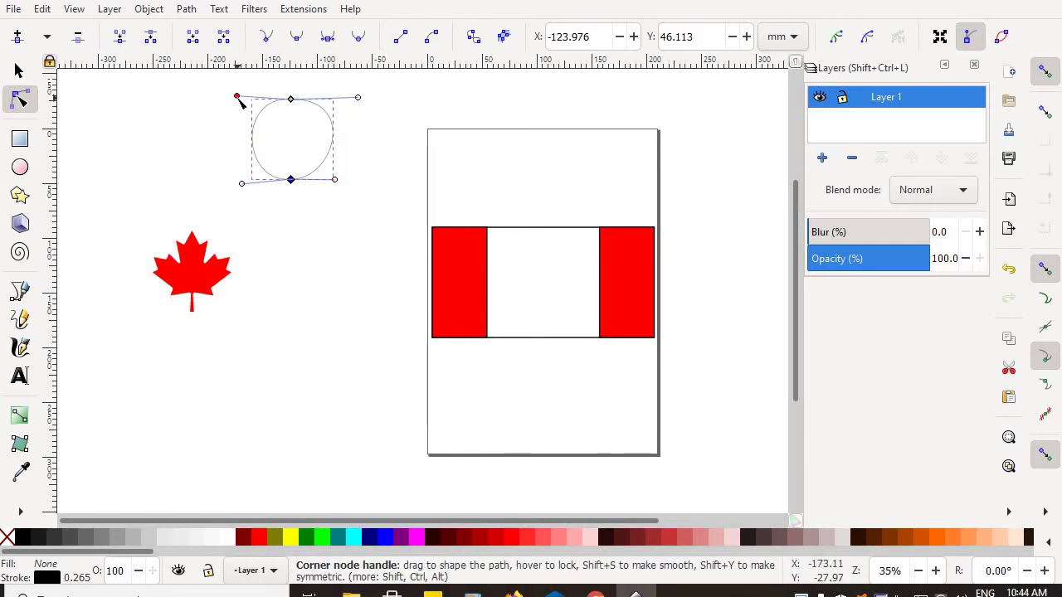
pyautogui.moveTo(237, 97)
pyautogui.mouseDown()
pyautogui.moveTo(248, 102)
pyautogui.moveTo(239, 99)
pyautogui.mouseUp()
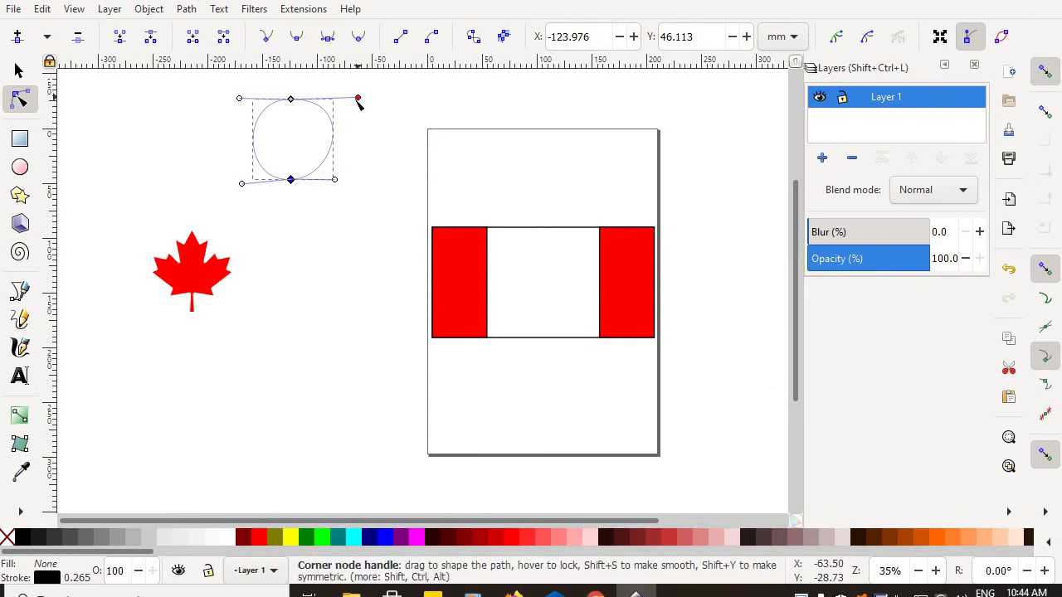
pyautogui.moveTo(360, 101); pyautogui.dragTo(351, 99)
pyautogui.moveTo(243, 188)
pyautogui.mouseDown()
pyautogui.moveTo(253, 185)
pyautogui.moveTo(243, 185)
pyautogui.mouseUp()
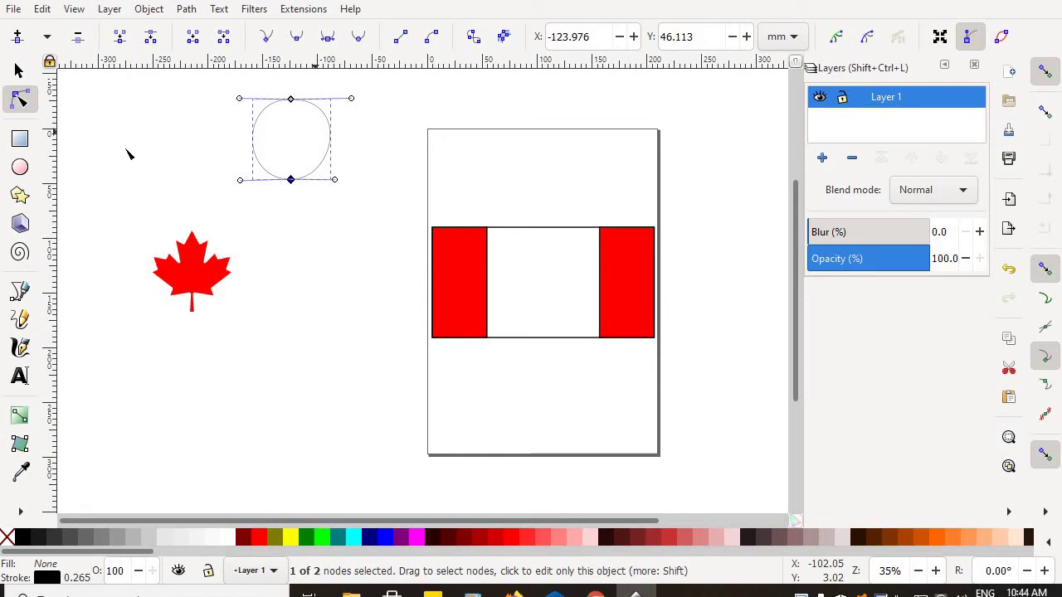
# With the Bezier pen, place four corners below the maple leaf and close the path at its start
pyautogui.click(20, 292)
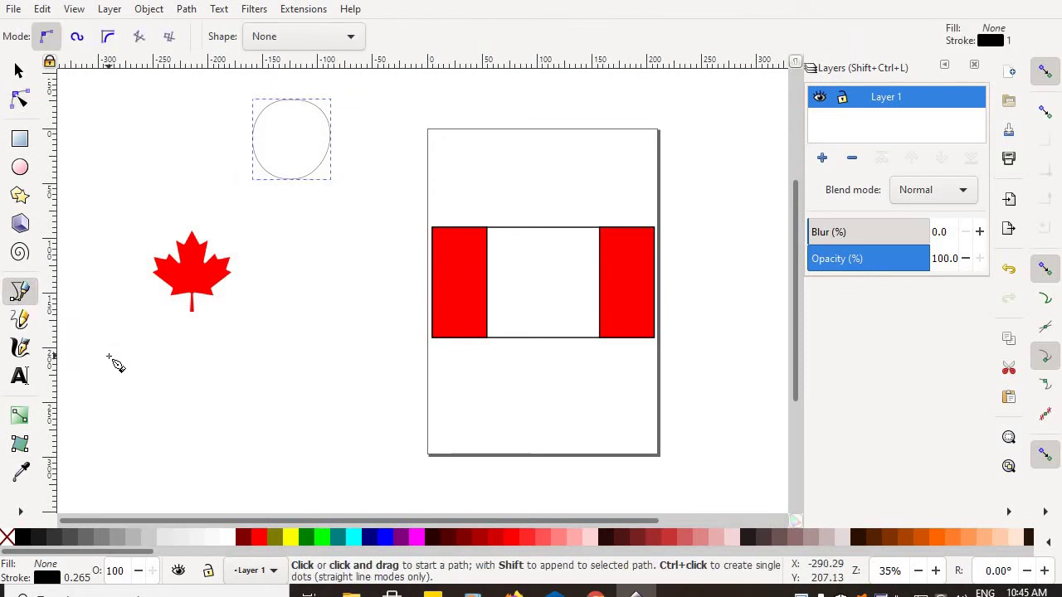
pyautogui.click(138, 454)
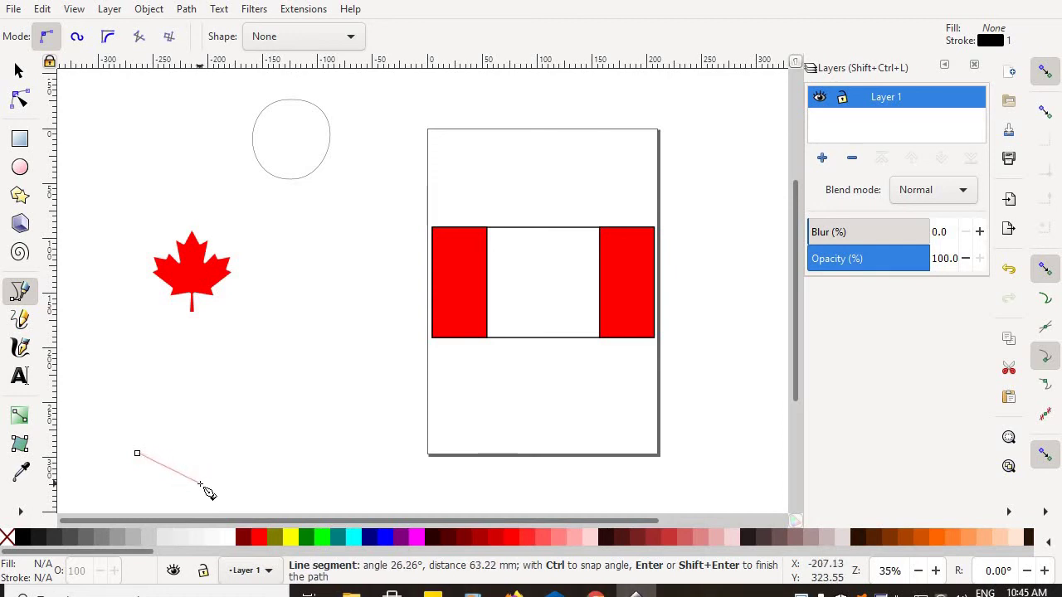
pyautogui.click(201, 483)
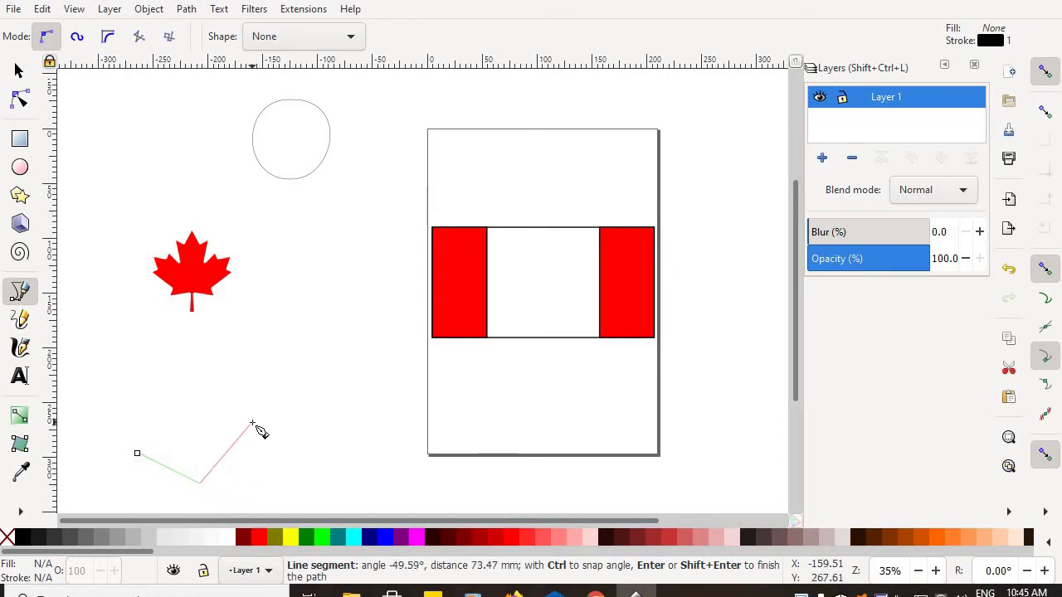
pyautogui.click(251, 423)
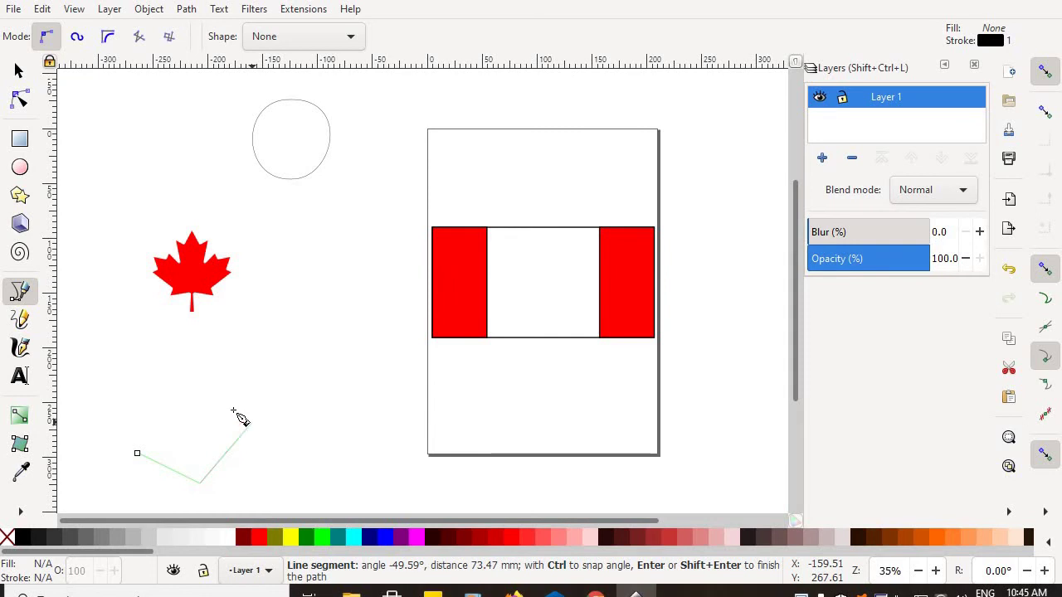
pyautogui.click(170, 381)
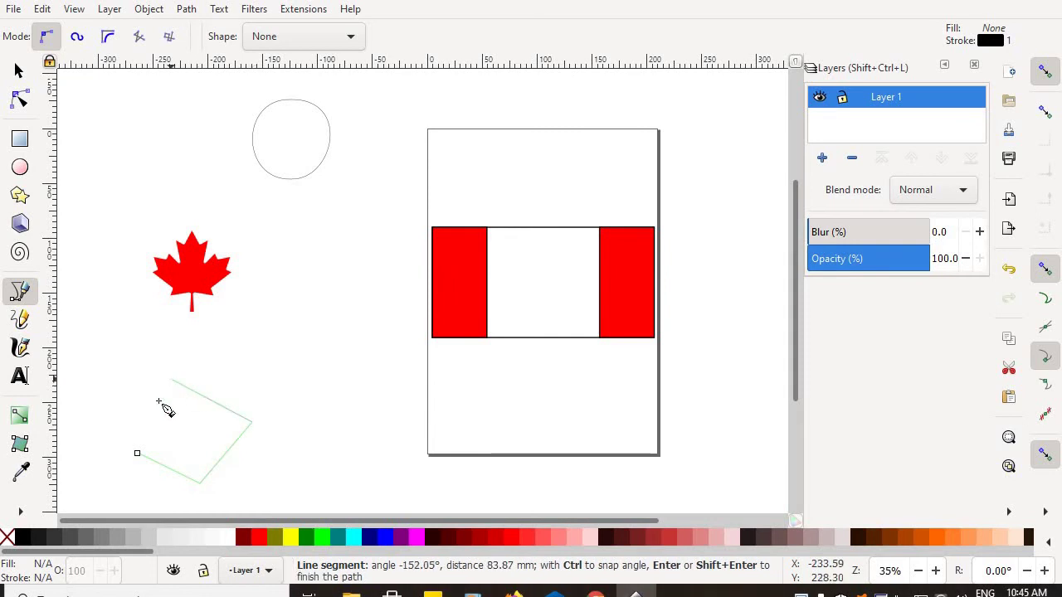
pyautogui.click(138, 455)
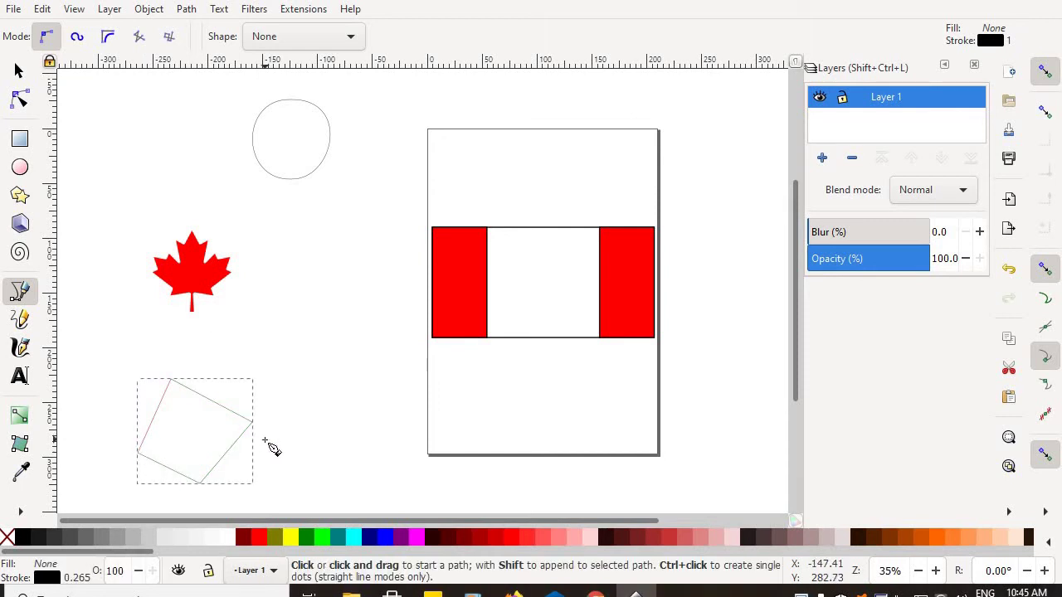
# Move the quadrilateral right, enlarge it to about 130%, and rotate it nearly upright
pyautogui.click(19, 72)
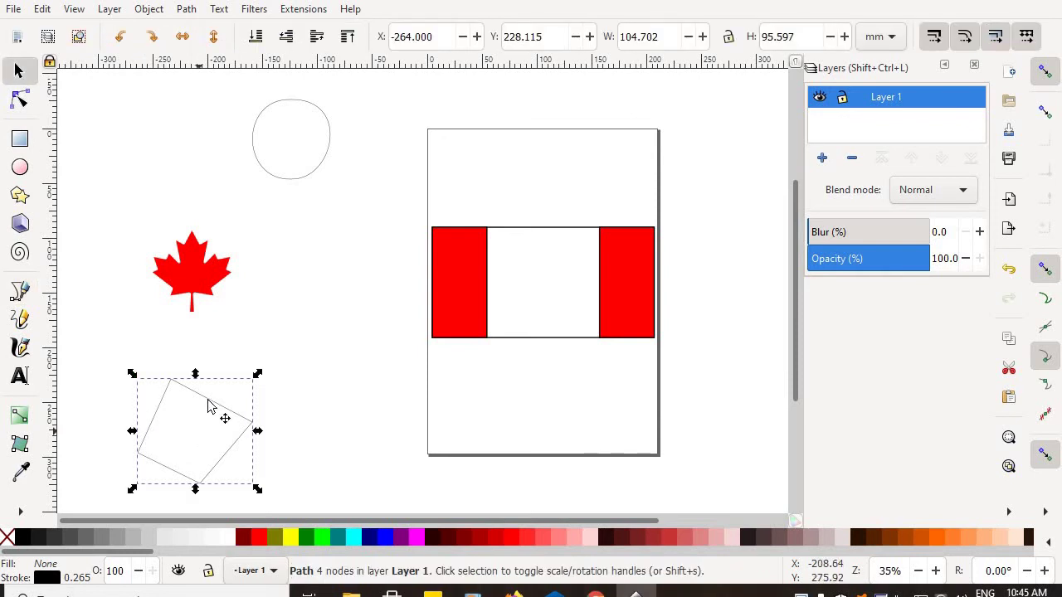
pyautogui.moveTo(211, 405); pyautogui.dragTo(292, 408)
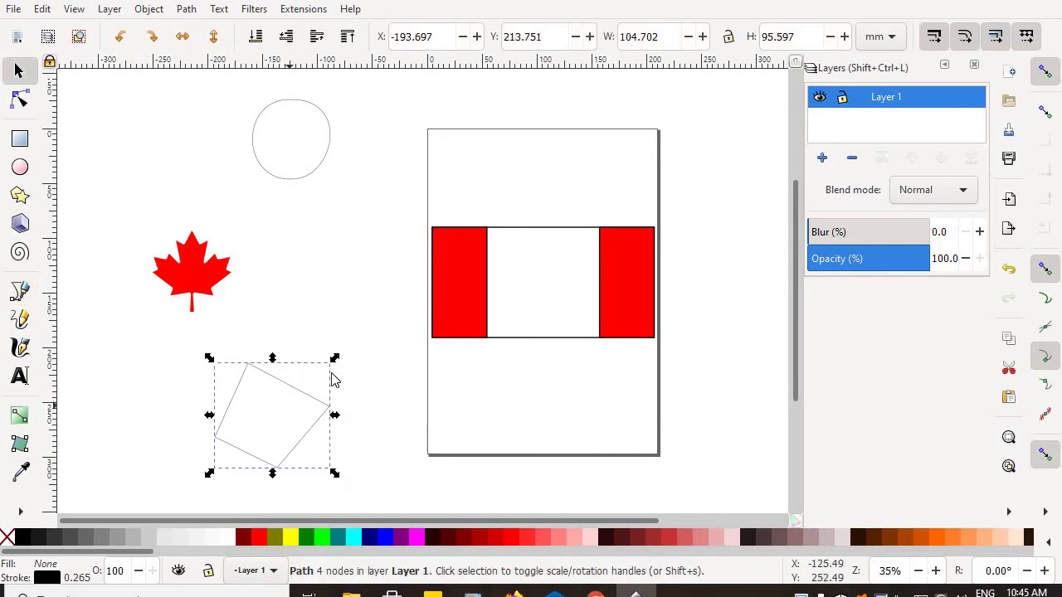
pyautogui.moveTo(328, 365); pyautogui.dragTo(368, 332)
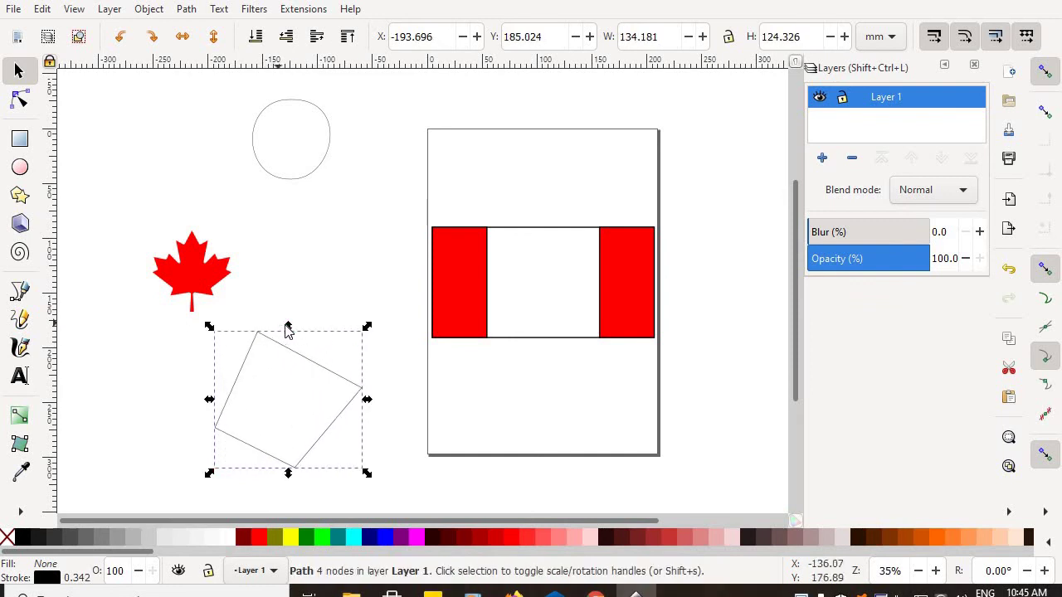
pyautogui.moveTo(287, 327)
pyautogui.mouseDown()
pyautogui.moveTo(282, 417)
pyautogui.moveTo(283, 326)
pyautogui.mouseUp()
pyautogui.click(336, 369)
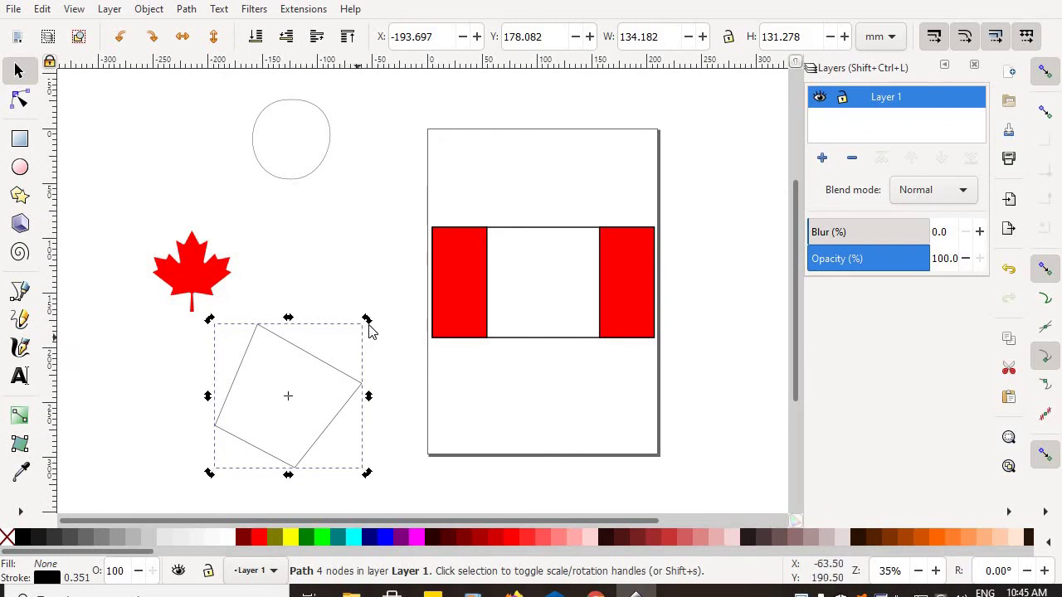
pyautogui.moveTo(372, 329); pyautogui.dragTo(365, 412)
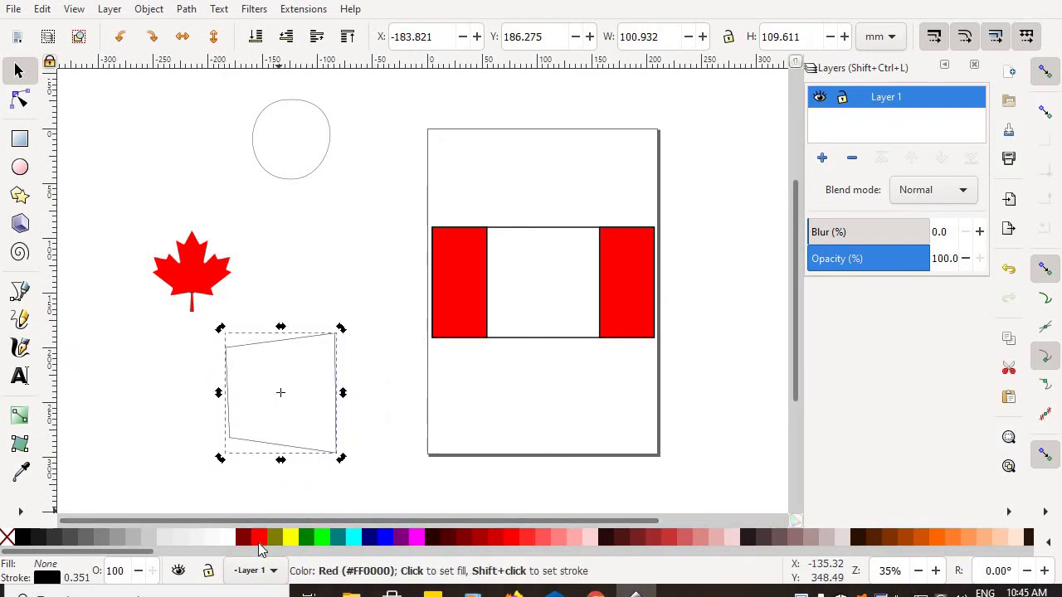
# Fill the quadrilateral red and give it a yellow 8 mm stroke
pyautogui.rightClick(260, 539)
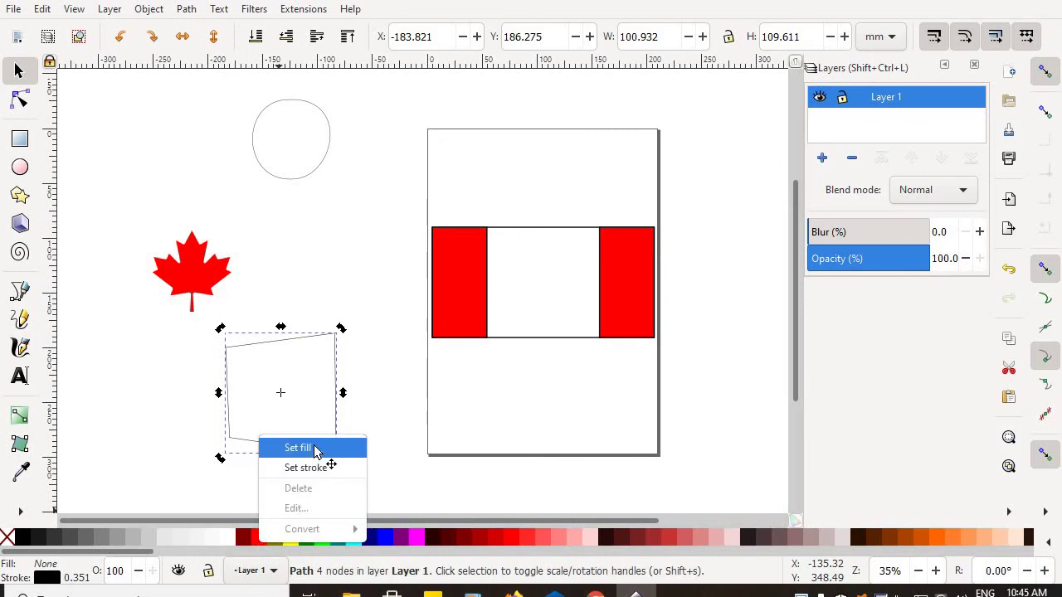
pyautogui.click(317, 449)
pyautogui.rightClick(291, 538)
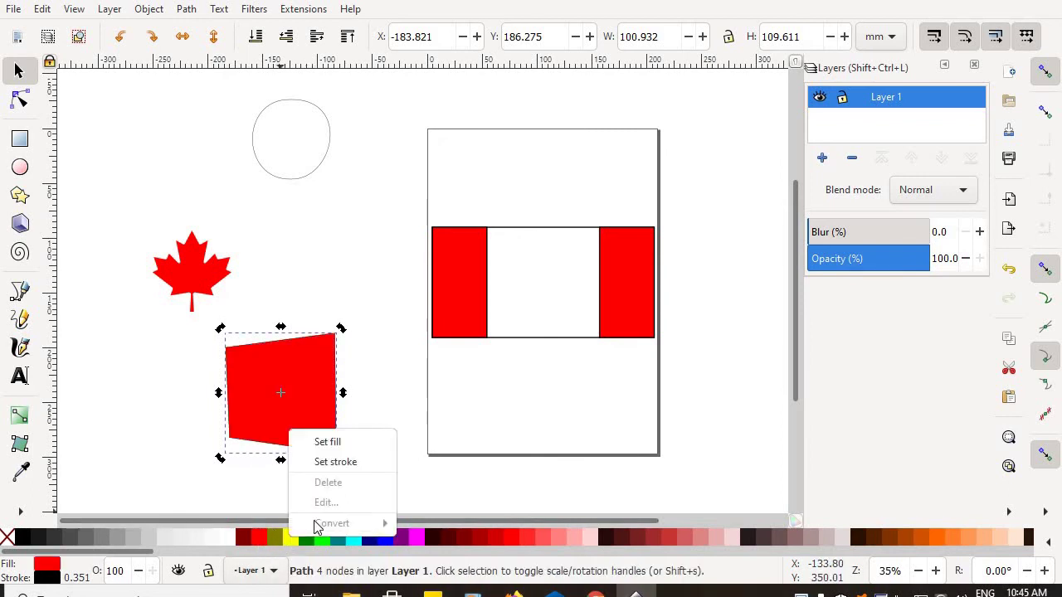
pyautogui.click(352, 465)
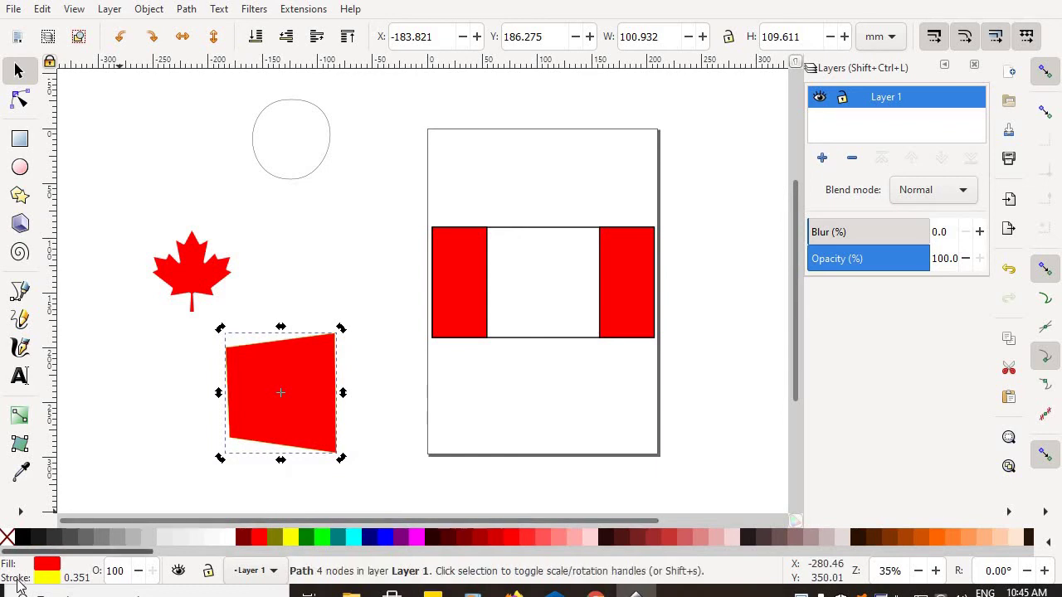
pyautogui.rightClick(76, 580)
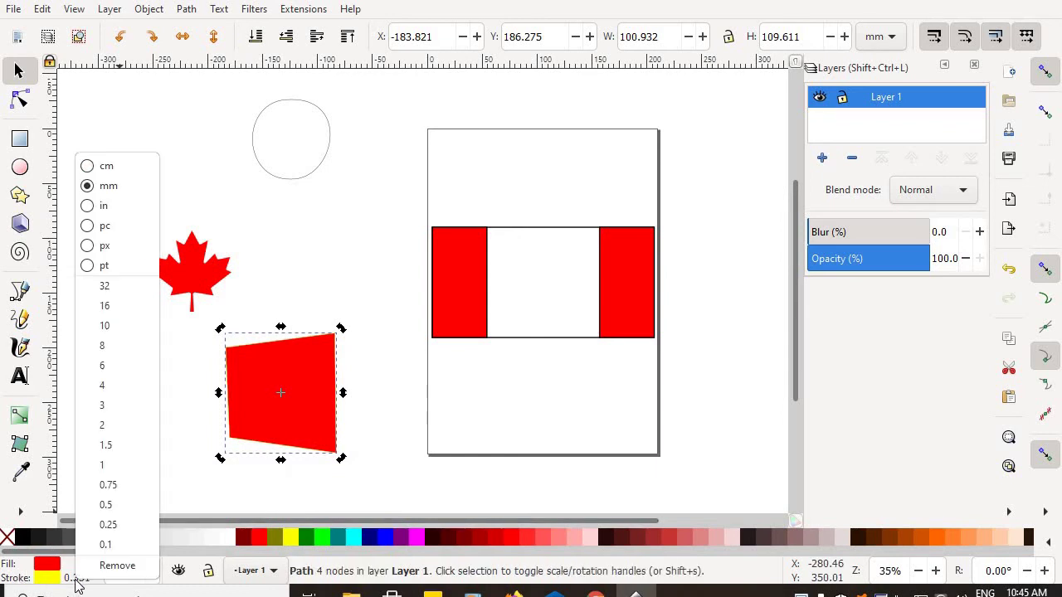
pyautogui.click(128, 357)
pyautogui.click(150, 403)
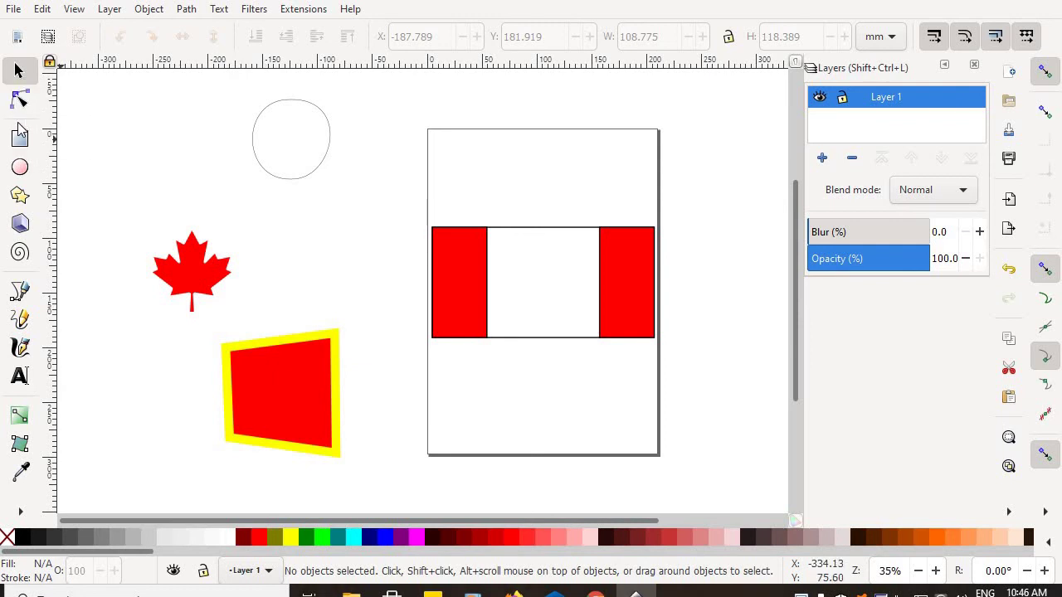
# Drag the lower-left and lower-right corners outward and nudge the top-right corner to widen the quadrilateral
pyautogui.click(20, 99)
pyautogui.click(297, 448)
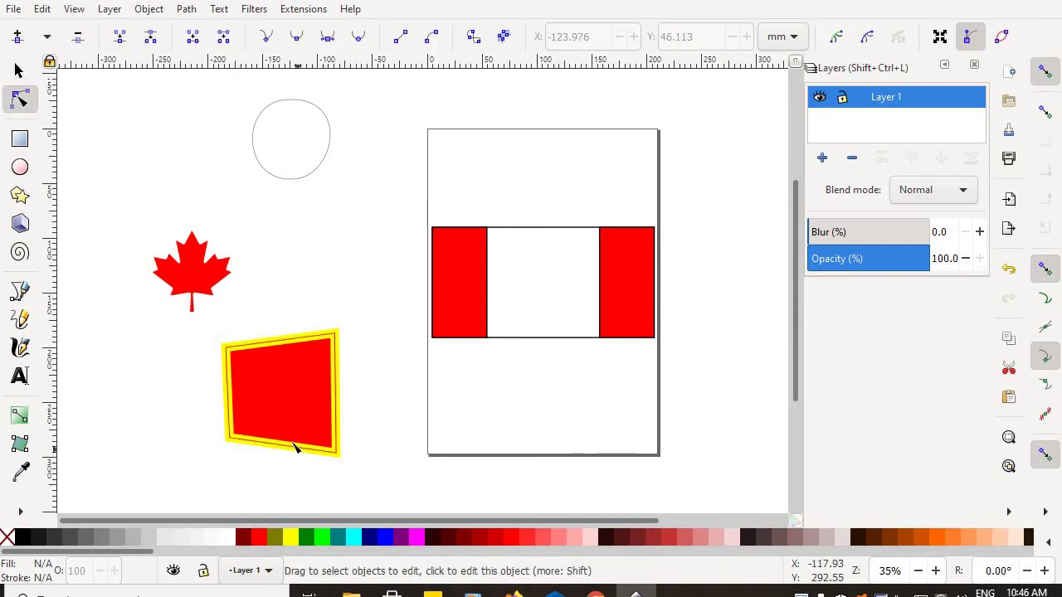
pyautogui.click(294, 446)
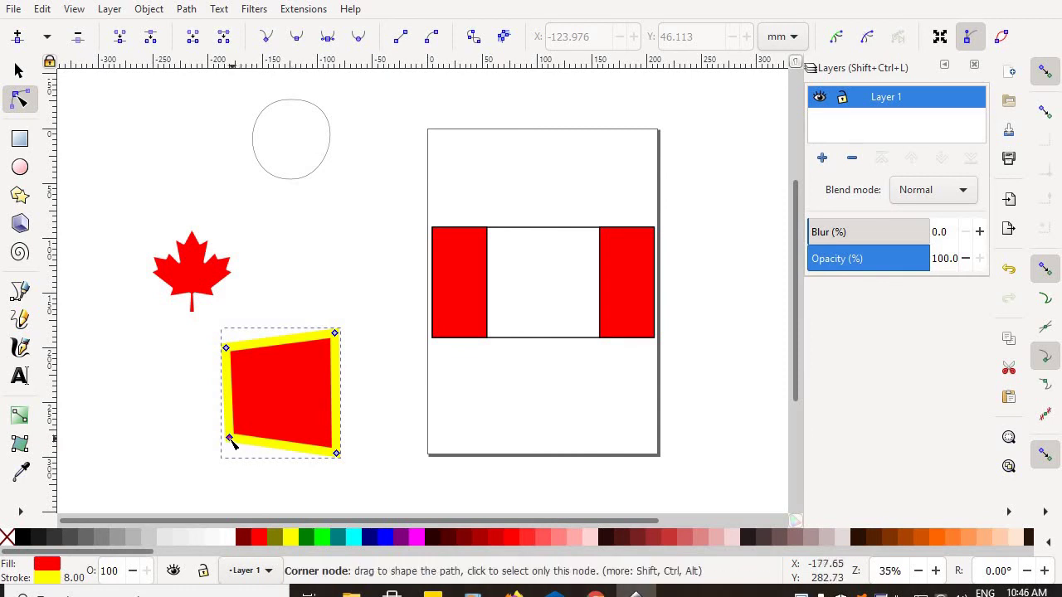
pyautogui.moveTo(230, 440); pyautogui.dragTo(176, 442)
pyautogui.moveTo(184, 443); pyautogui.dragTo(160, 452)
pyautogui.moveTo(338, 455); pyautogui.dragTo(379, 463)
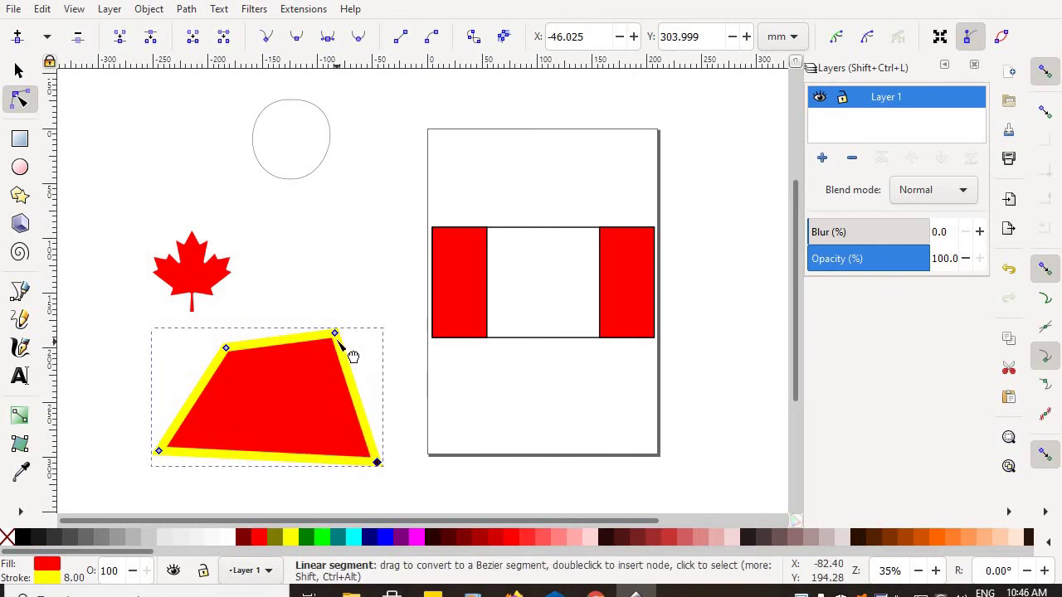
pyautogui.moveTo(332, 340); pyautogui.dragTo(324, 348)
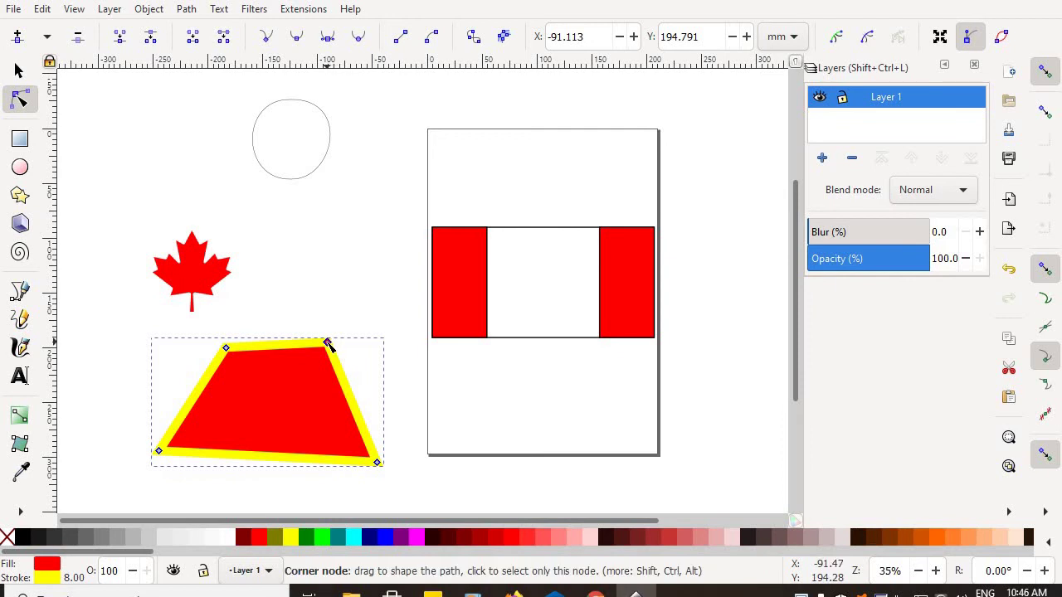
# Add a node on the right edge, shift it, and delete the top-right corner node
pyautogui.doubleClick(352, 403)
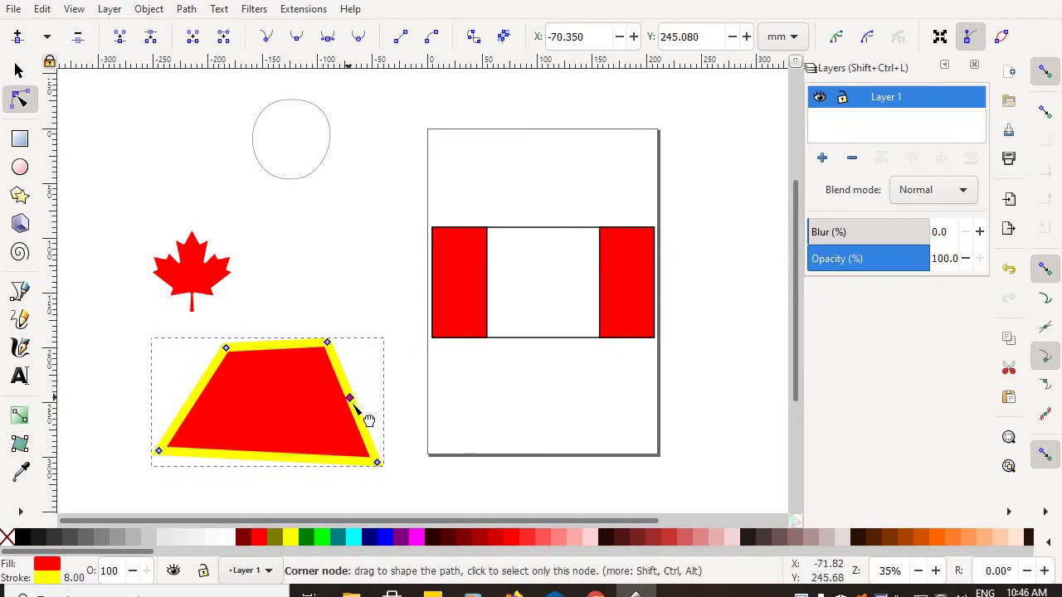
pyautogui.moveTo(353, 404)
pyautogui.mouseDown()
pyautogui.moveTo(391, 387)
pyautogui.moveTo(352, 399)
pyautogui.mouseUp()
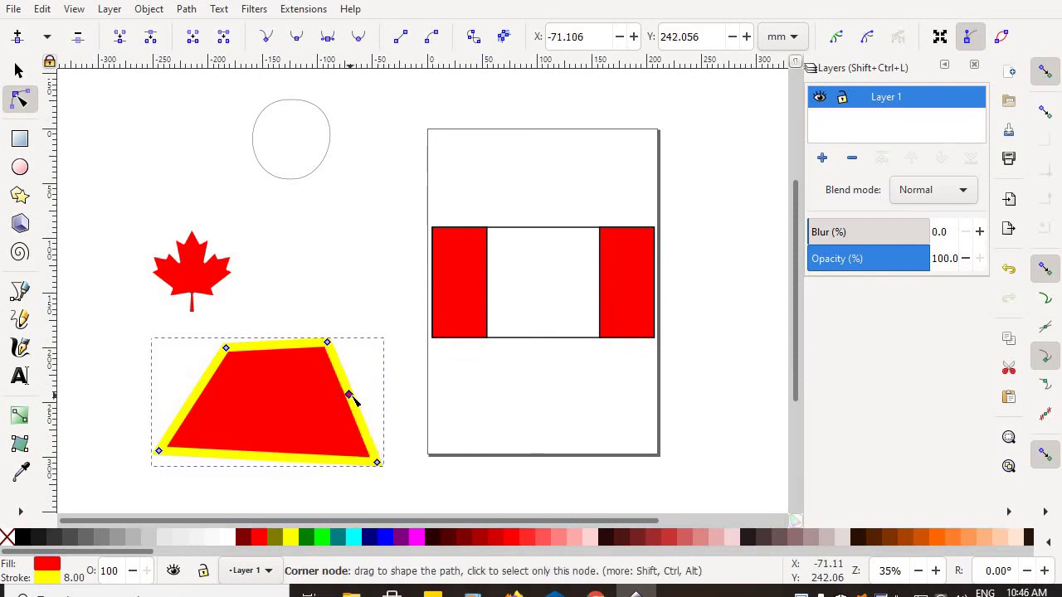
pyautogui.click(327, 343)
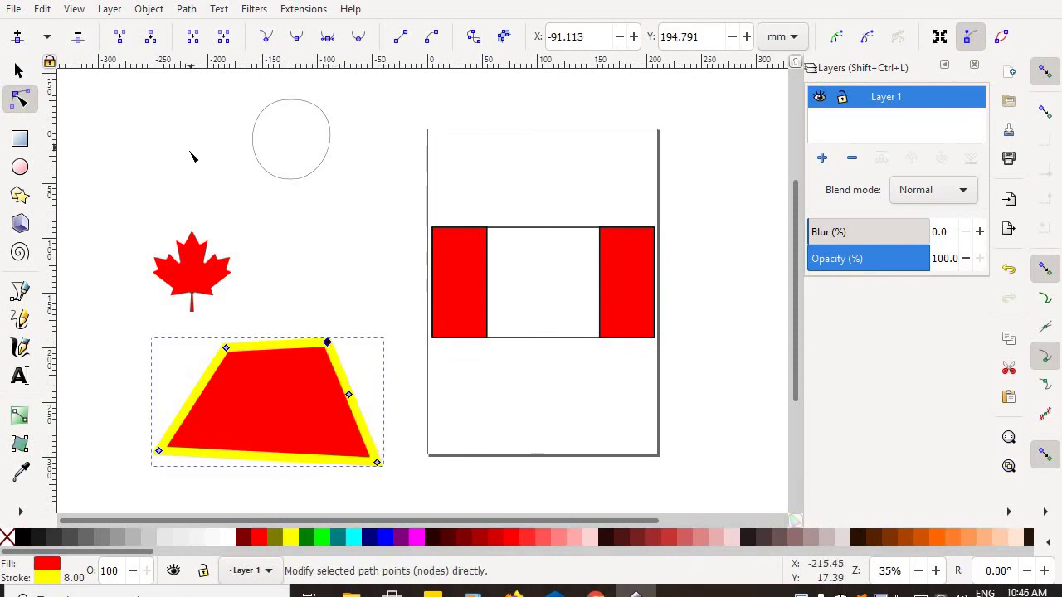
pyautogui.press('Delete')
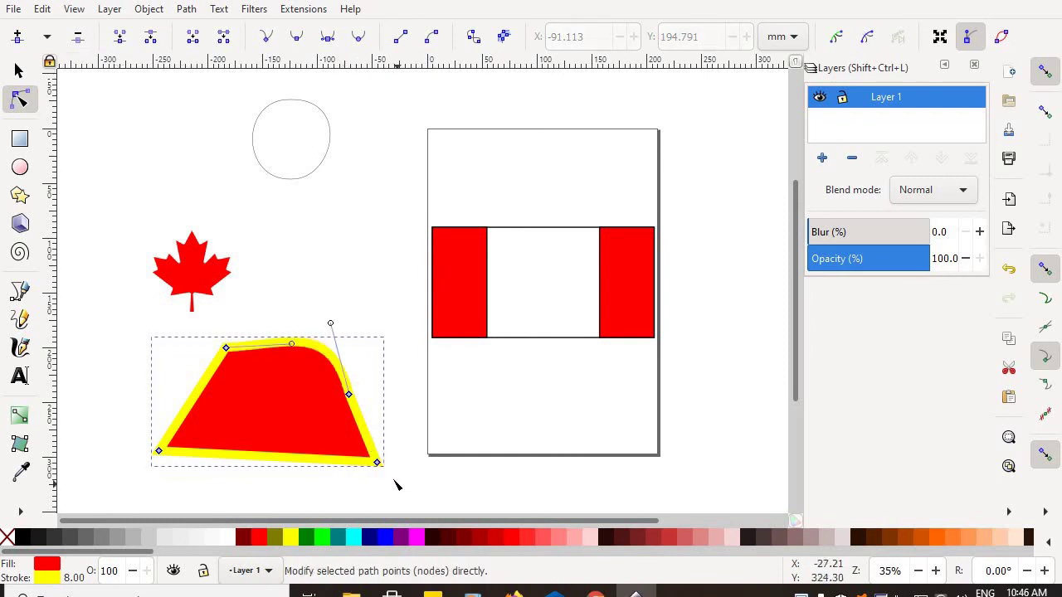
# Delete the shape's bottom-right and top-left corner nodes
pyautogui.click(78, 36)
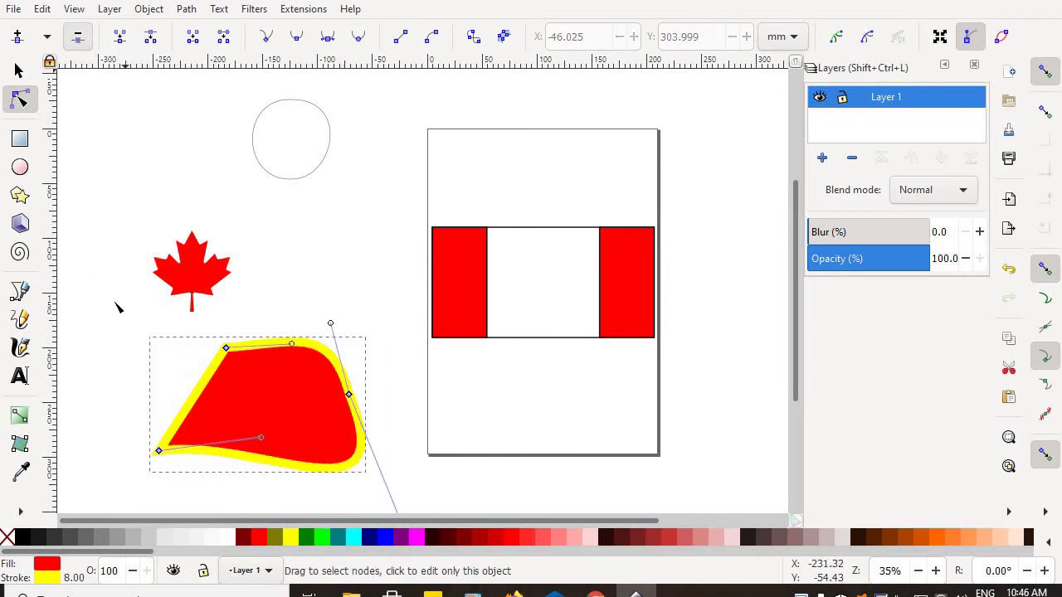
pyautogui.click(227, 350)
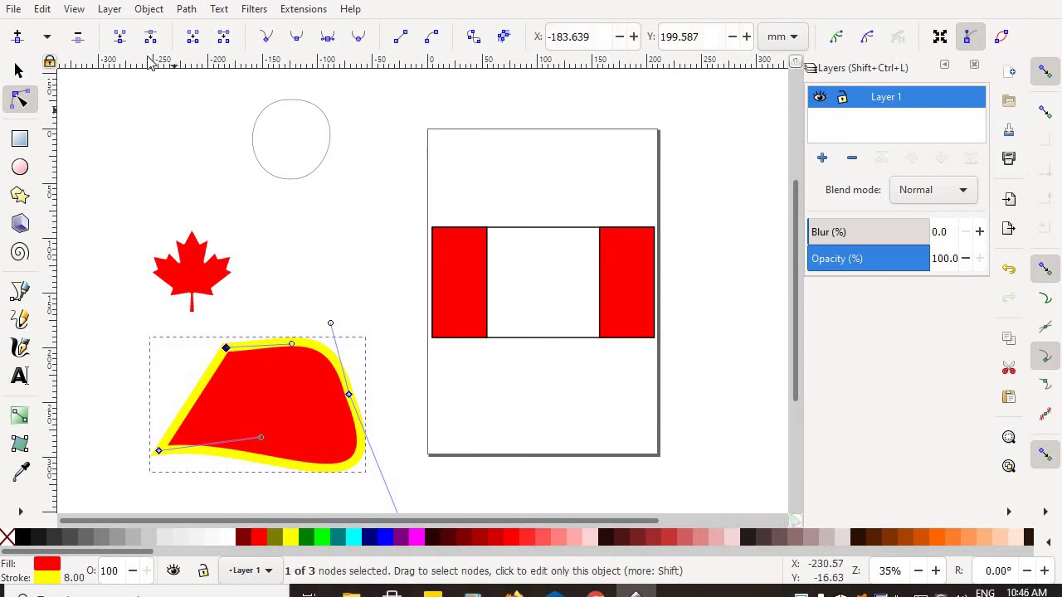
pyautogui.click(78, 37)
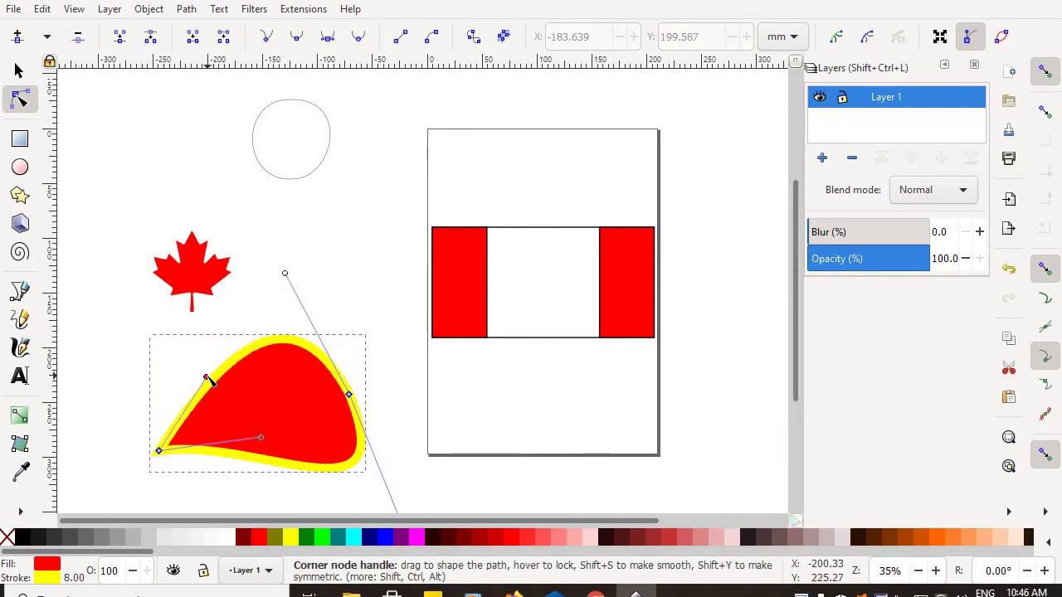
# Drag the Bezier handles to curve the sides and flatten the top into a round oval
pyautogui.moveTo(207, 377); pyautogui.dragTo(107, 358)
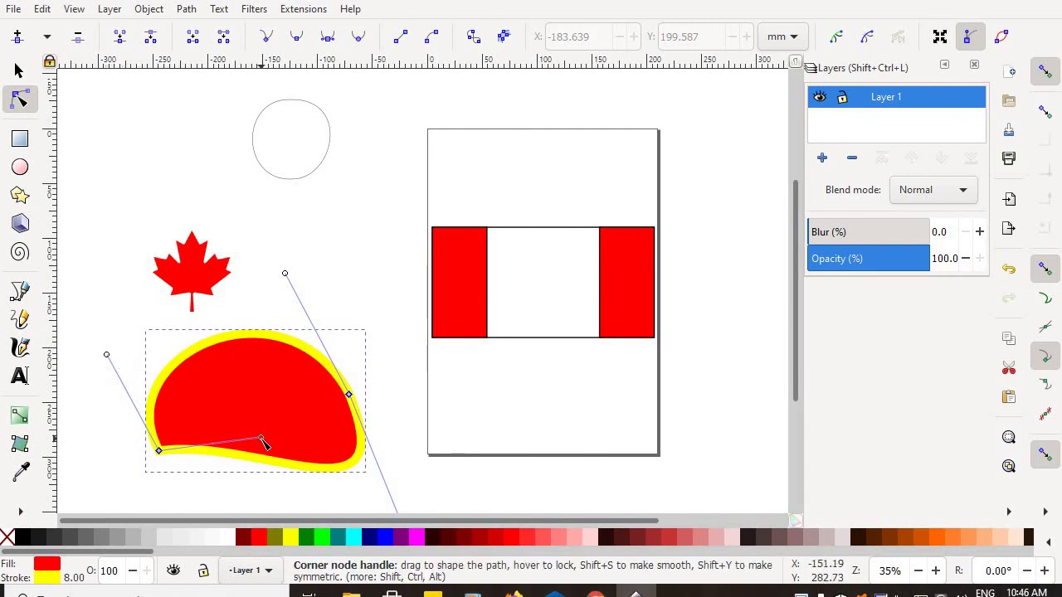
pyautogui.moveTo(264, 439); pyautogui.dragTo(185, 509)
pyautogui.moveTo(285, 274); pyautogui.dragTo(285, 307)
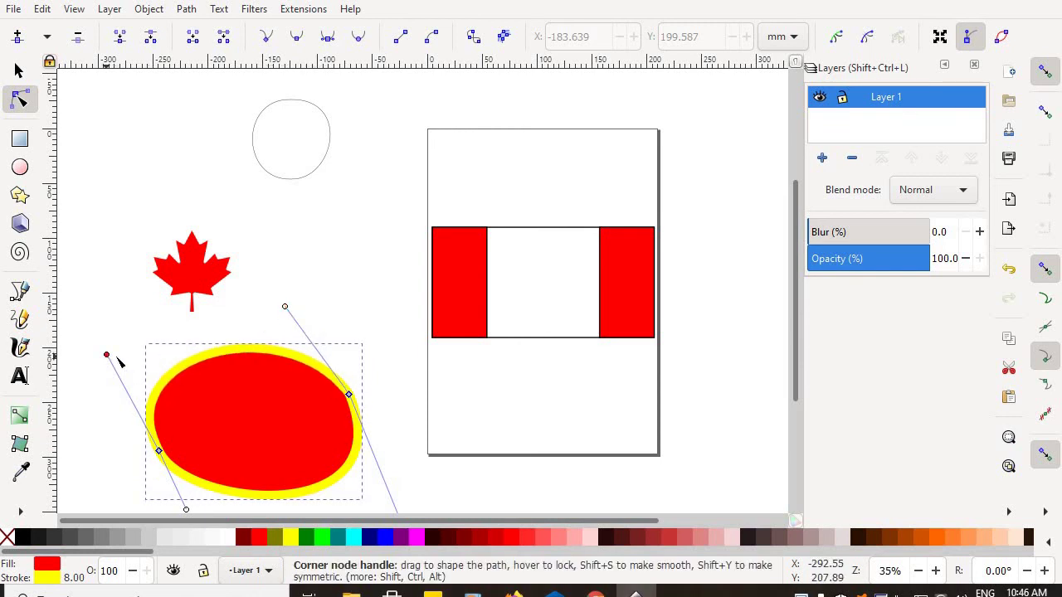
pyautogui.moveTo(107, 356); pyautogui.dragTo(124, 357)
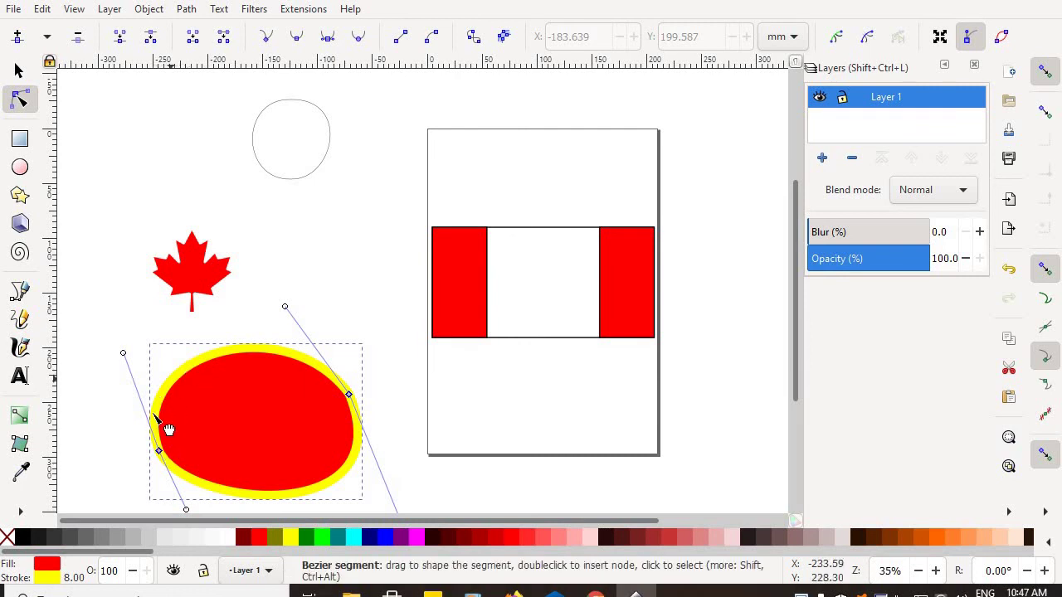
pyautogui.moveTo(145, 357); pyautogui.dragTo(179, 384)
pyautogui.moveTo(141, 308)
pyautogui.mouseDown()
pyautogui.moveTo(87, 179)
pyautogui.moveTo(191, 420)
pyautogui.moveTo(130, 310)
pyautogui.moveTo(124, 337)
pyautogui.moveTo(123, 312)
pyautogui.mouseUp()
pyautogui.moveTo(286, 307); pyautogui.dragTo(296, 300)
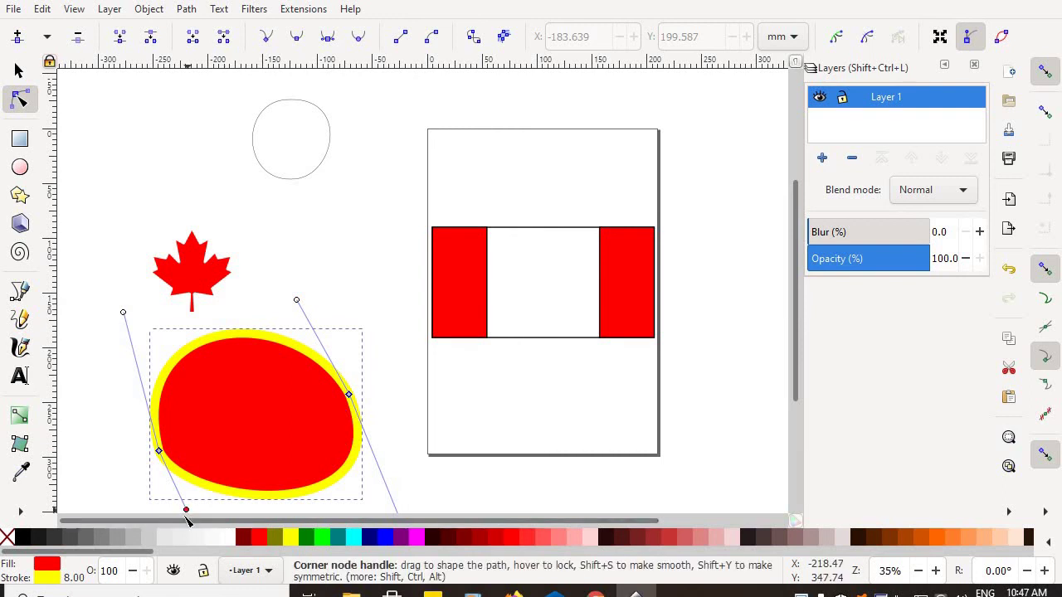
pyautogui.moveTo(186, 510)
pyautogui.mouseDown()
pyautogui.moveTo(175, 525)
pyautogui.moveTo(177, 480)
pyautogui.moveTo(192, 505)
pyautogui.mouseUp()
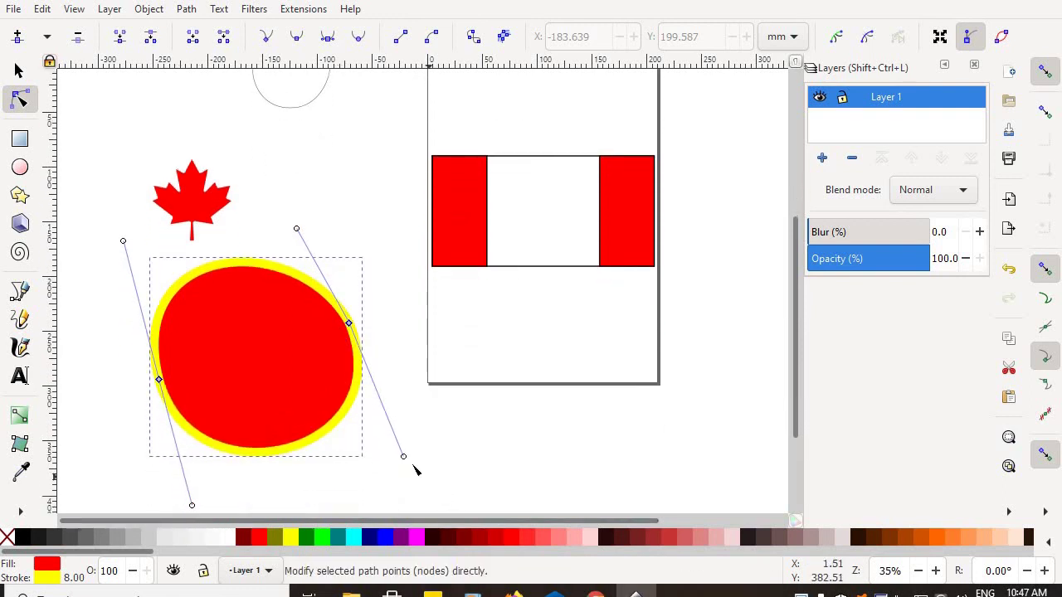
pyautogui.moveTo(403, 454); pyautogui.dragTo(398, 446)
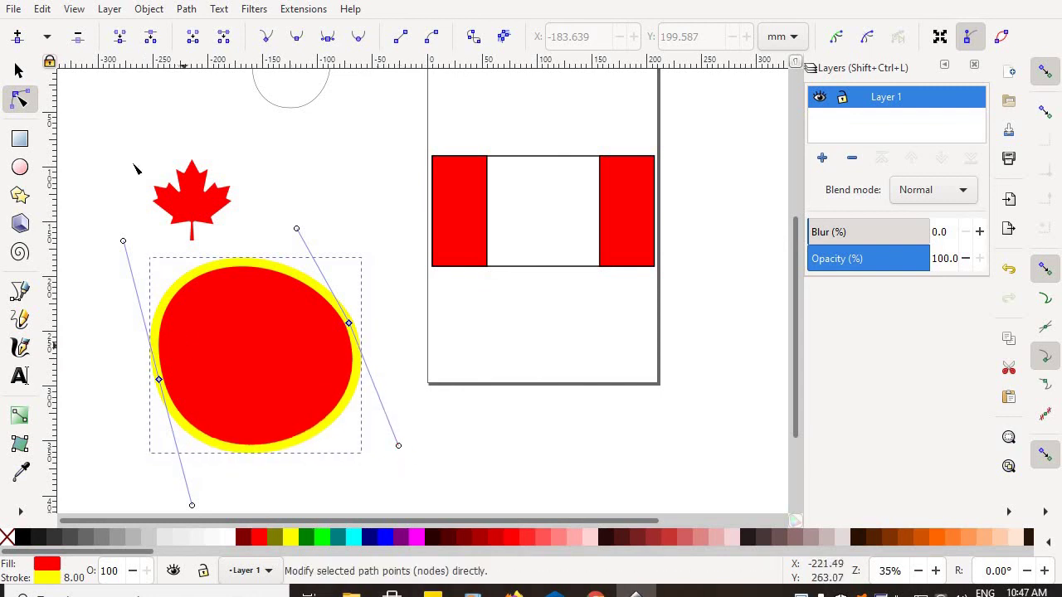
# Scale the red oval down to about 110 × 94 mm, sitting just below the maple leaf
pyautogui.click(20, 73)
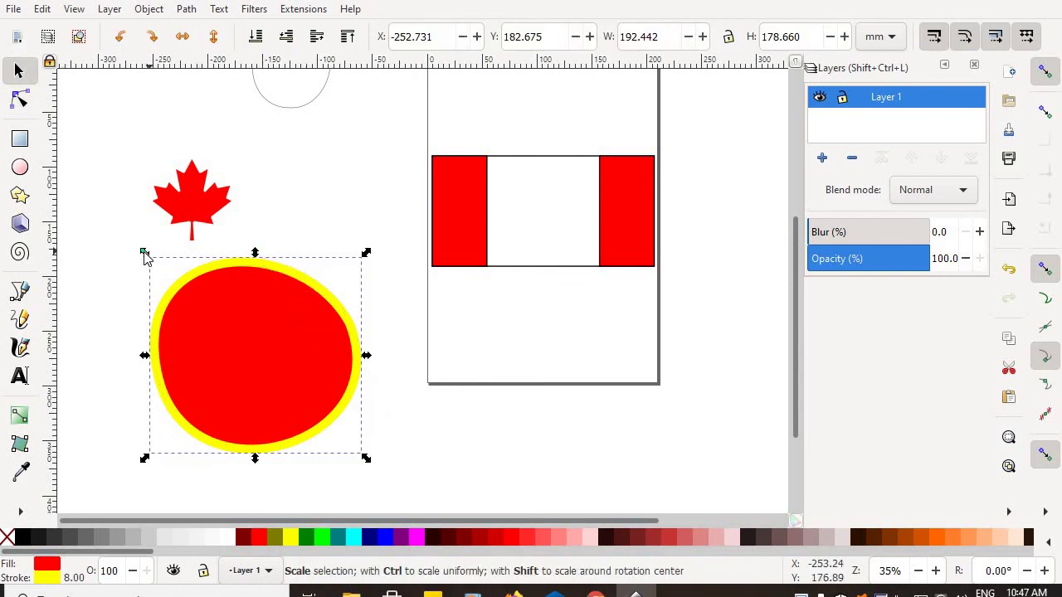
pyautogui.moveTo(144, 252); pyautogui.dragTo(245, 357)
pyautogui.moveTo(289, 399); pyautogui.dragTo(264, 322)
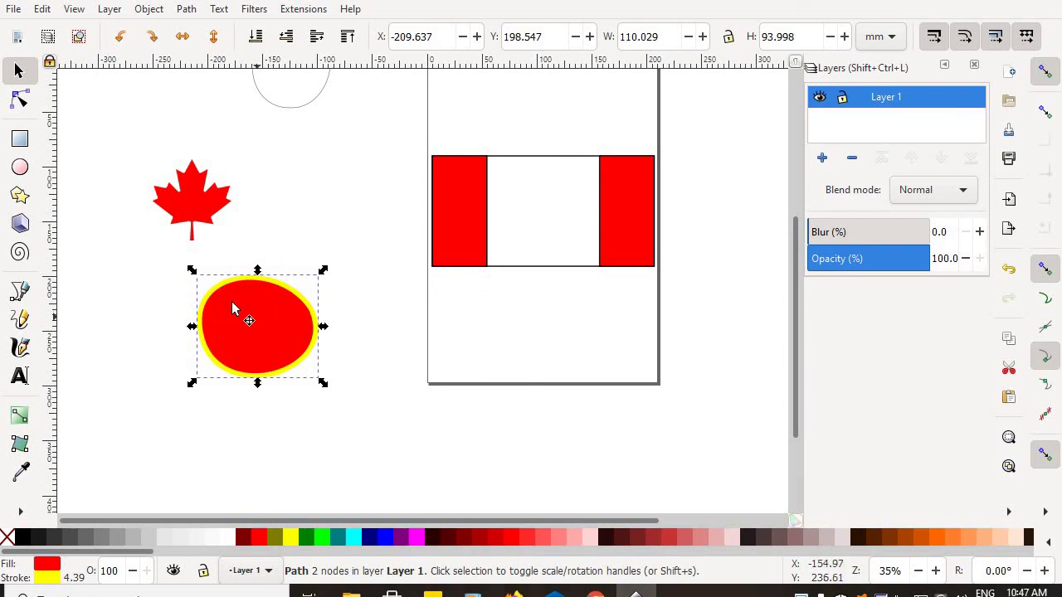
pyautogui.click(20, 98)
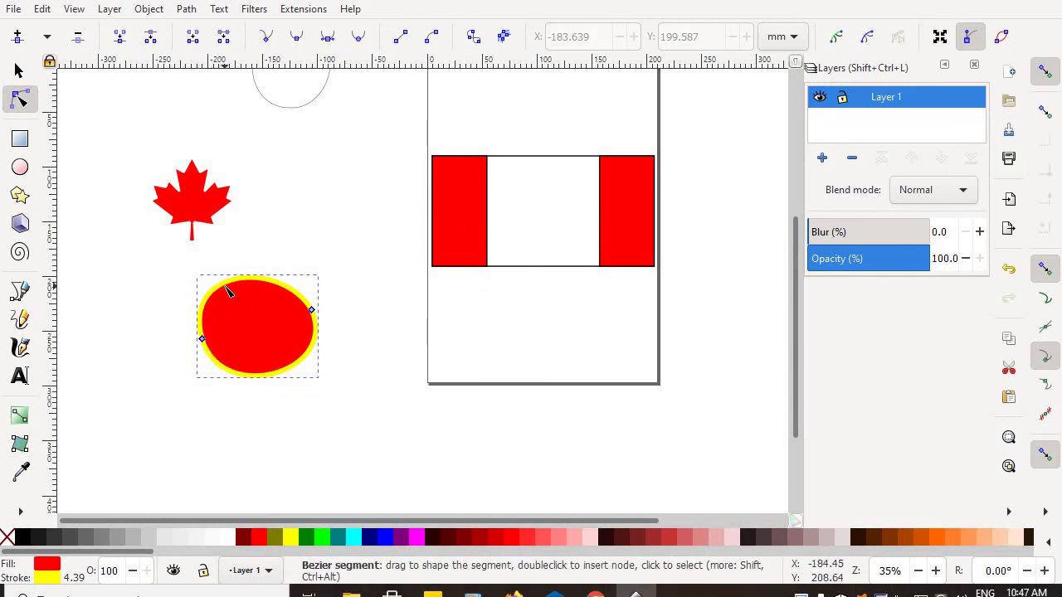
# Insert a new node on the oval's bottom edge and nudge it slightly right
pyautogui.click(228, 291)
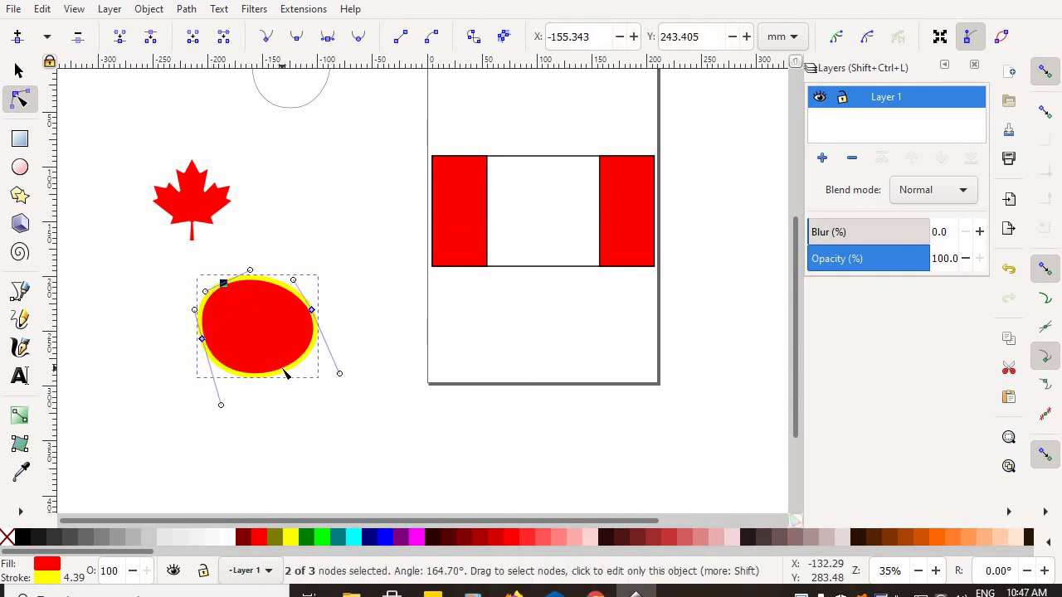
pyautogui.doubleClick(285, 373)
pyautogui.moveTo(291, 384)
pyautogui.mouseDown()
pyautogui.moveTo(317, 425)
pyautogui.moveTo(294, 386)
pyautogui.mouseUp()
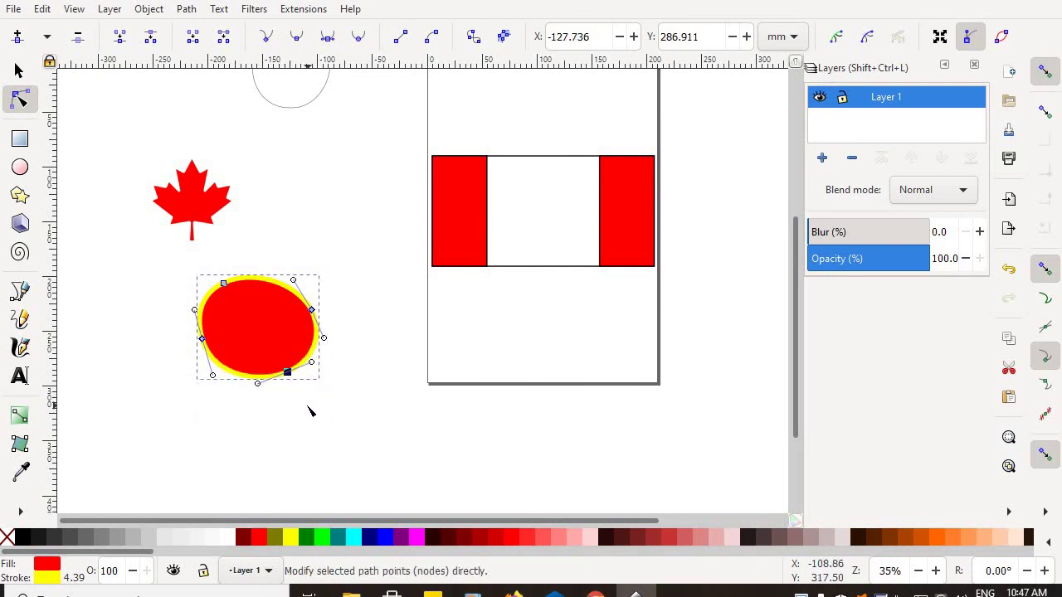